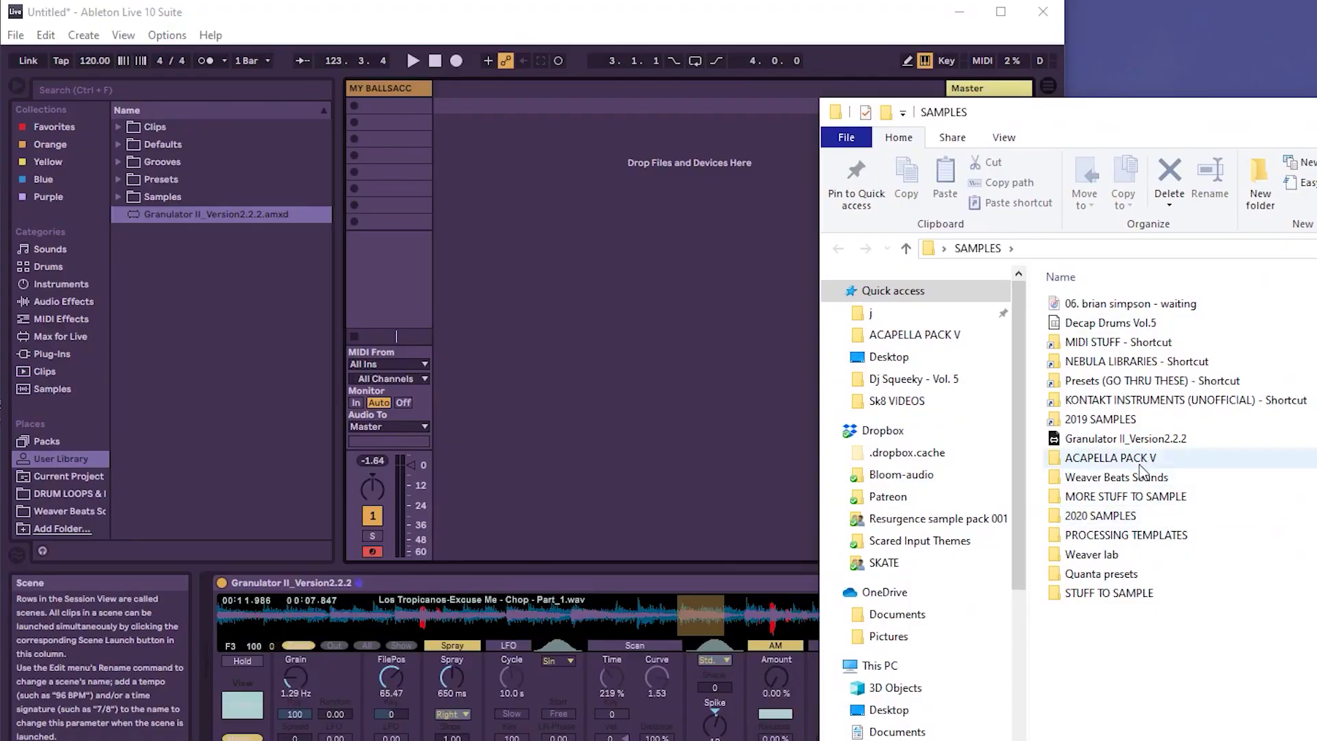
Add the Granulator II_Version2.2.2 device from the SAMPLES folder to a new track and to the User Library
{"action": "left_click_drag", "start_coordinate": [1125, 448], "coordinate": [492, 367]}
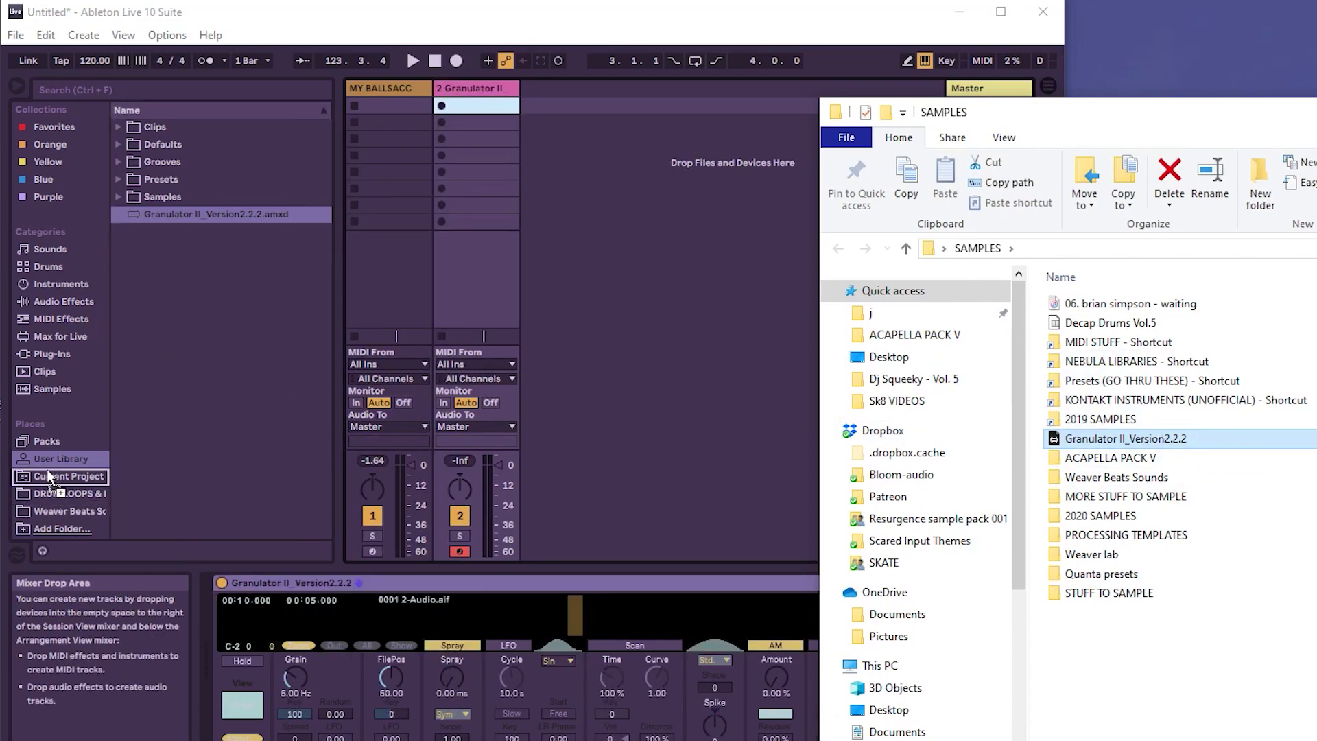
{"action": "left_click_drag", "start_coordinate": [43, 367], "coordinate": [59, 279]}
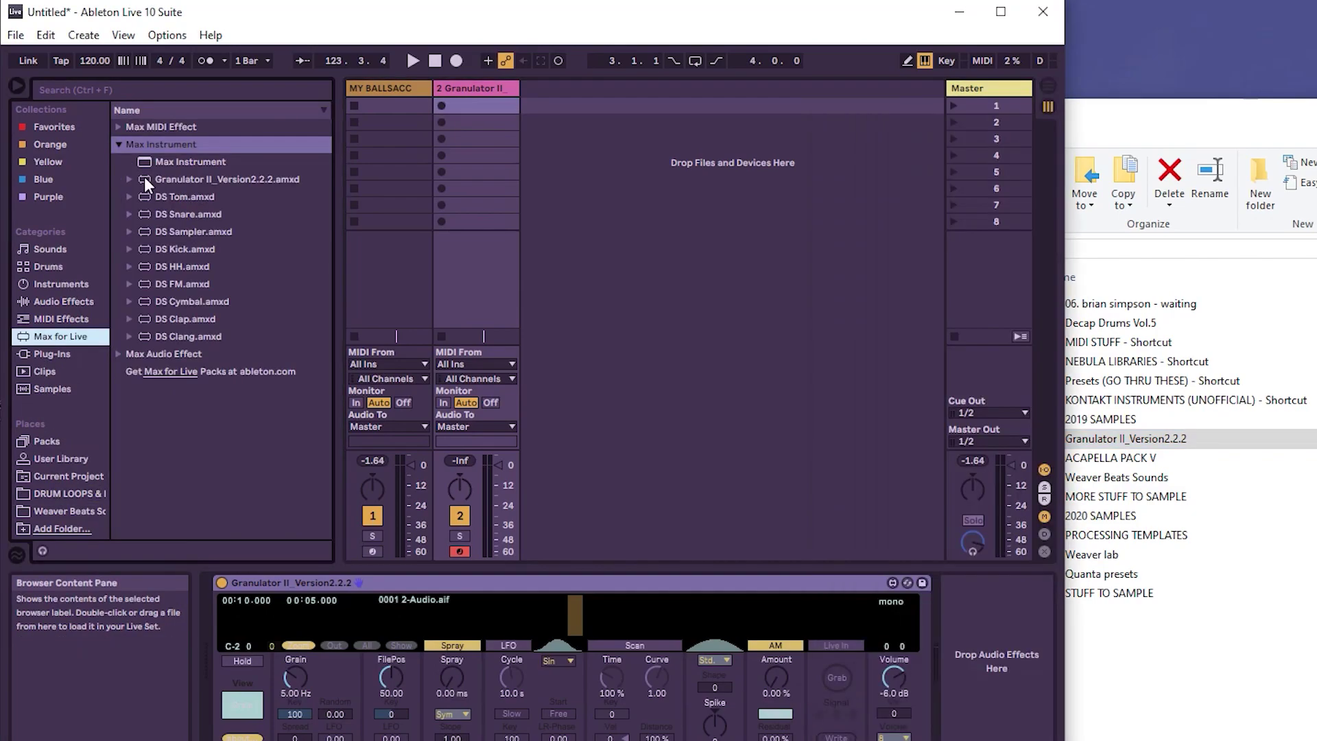
{"action": "left_click", "coordinate": [134, 178]}
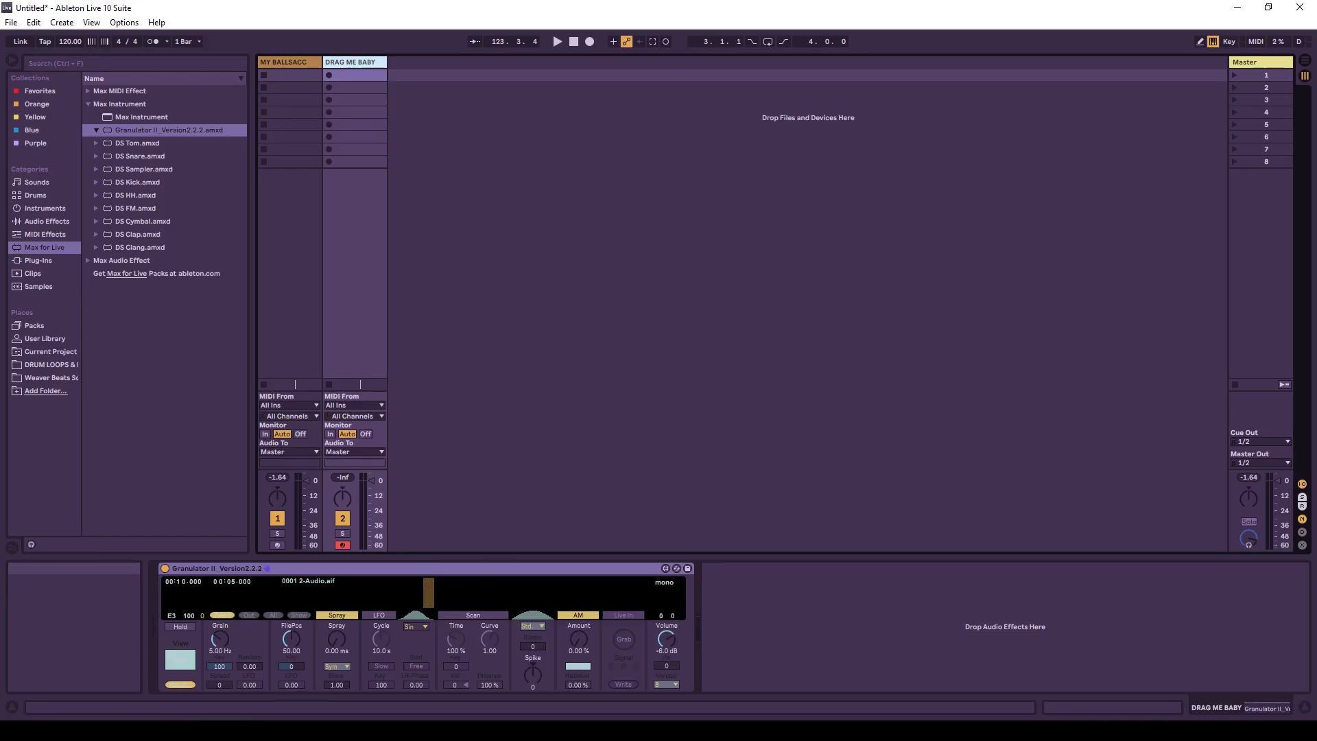
Load the Charles Earland audio file from the STUFF TO SAMPLE folder into Granulator II on the DRAG ME BABY track
{"action": "key", "text": "alt+Tab"}
{"action": "left_click", "coordinate": [777, 607]}
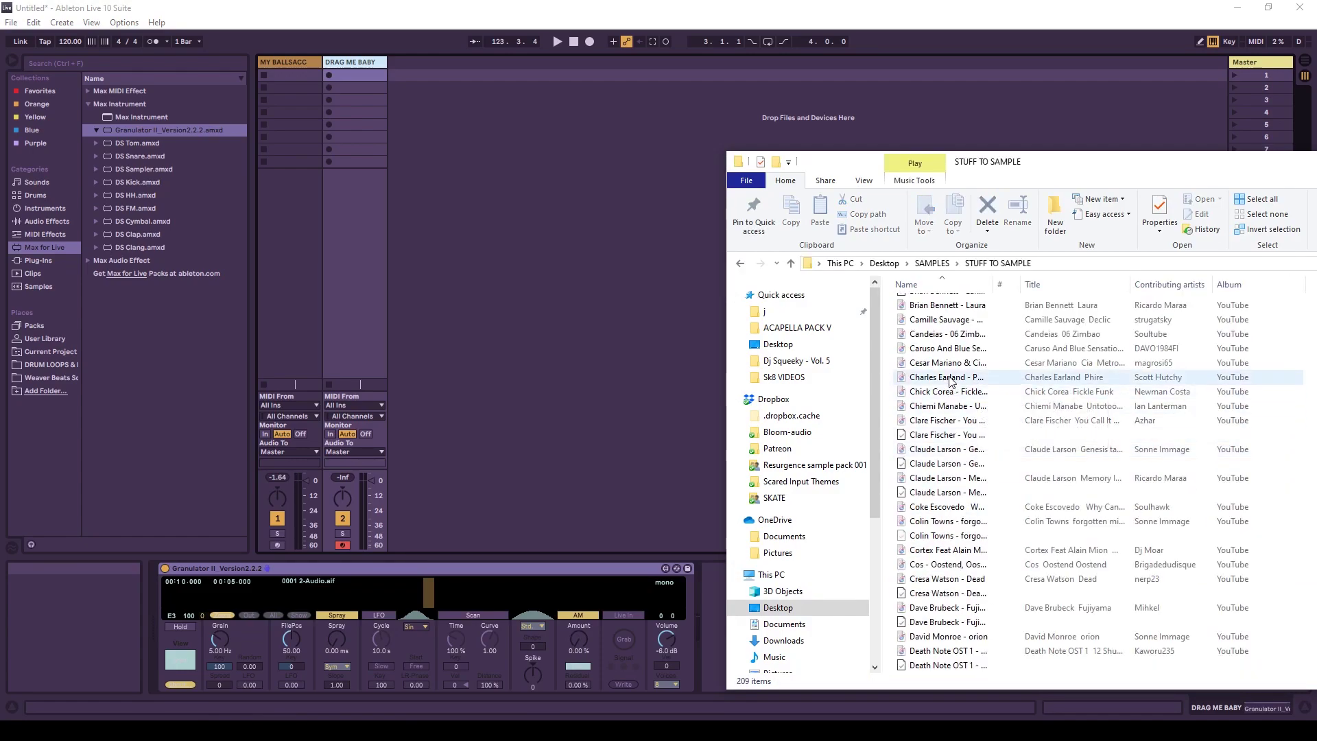
{"action": "left_click_drag", "start_coordinate": [947, 378], "coordinate": [487, 586]}
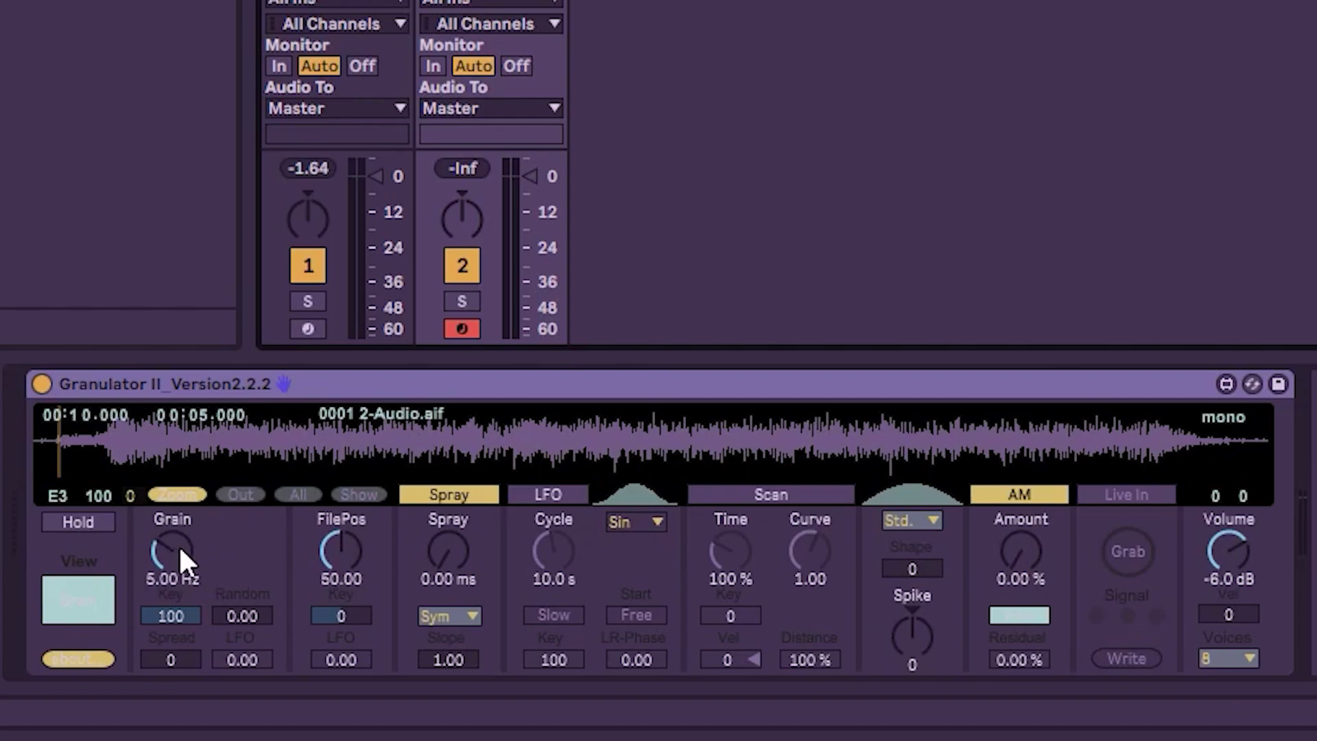
Lower Granulator II's Grain to 0.38 Hz and try different FilePos values, ending at about 70.08
{"action": "mouse_move", "coordinate": [187, 541]}
{"action": "left_mouse_down"}
{"action": "mouse_move", "coordinate": [186, 521]}
{"action": "mouse_move", "coordinate": [187, 570]}
{"action": "mouse_move", "coordinate": [186, 557]}
{"action": "left_mouse_up"}
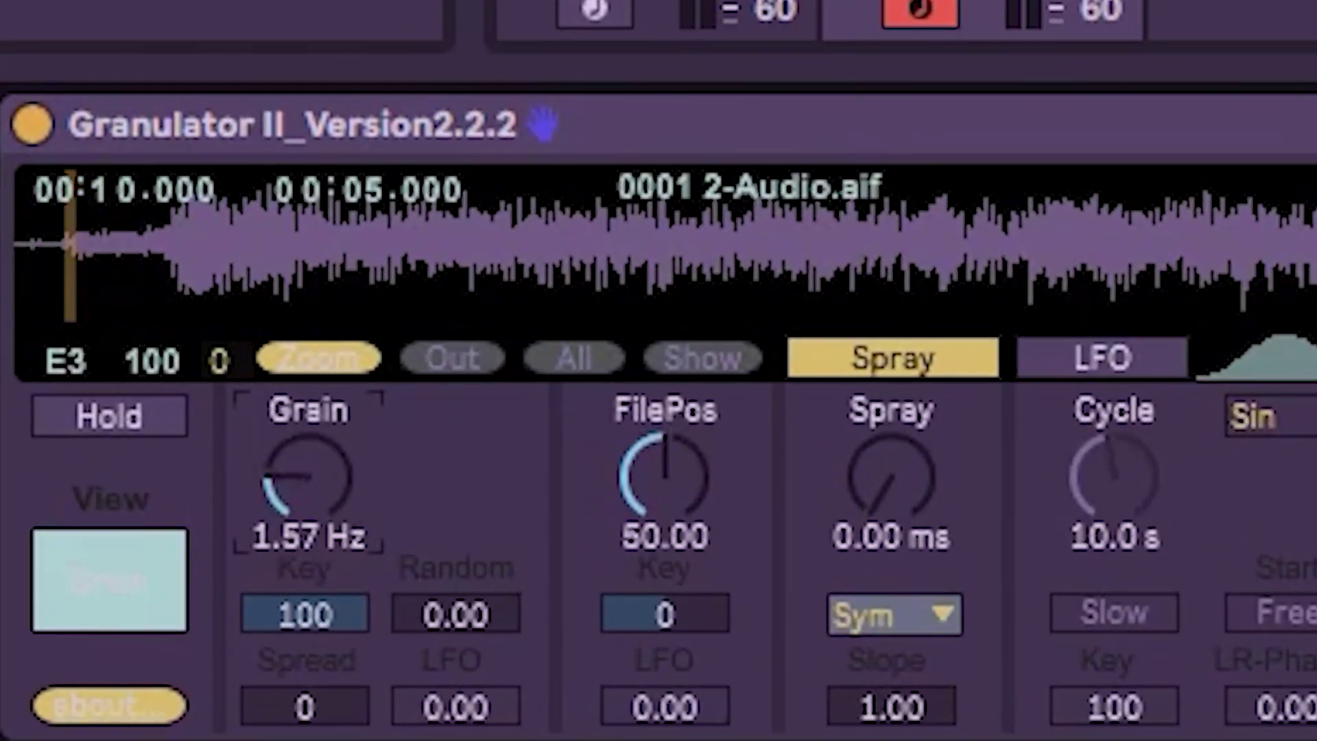
{"action": "mouse_move", "coordinate": [332, 485]}
{"action": "left_mouse_down"}
{"action": "mouse_move", "coordinate": [332, 501]}
{"action": "mouse_move", "coordinate": [332, 463]}
{"action": "mouse_move", "coordinate": [332, 501]}
{"action": "mouse_move", "coordinate": [332, 481]}
{"action": "mouse_move", "coordinate": [332, 501]}
{"action": "mouse_move", "coordinate": [332, 483]}
{"action": "mouse_move", "coordinate": [332, 501]}
{"action": "mouse_move", "coordinate": [347, 485]}
{"action": "mouse_move", "coordinate": [347, 500]}
{"action": "mouse_move", "coordinate": [347, 483]}
{"action": "mouse_move", "coordinate": [347, 499]}
{"action": "left_mouse_up"}
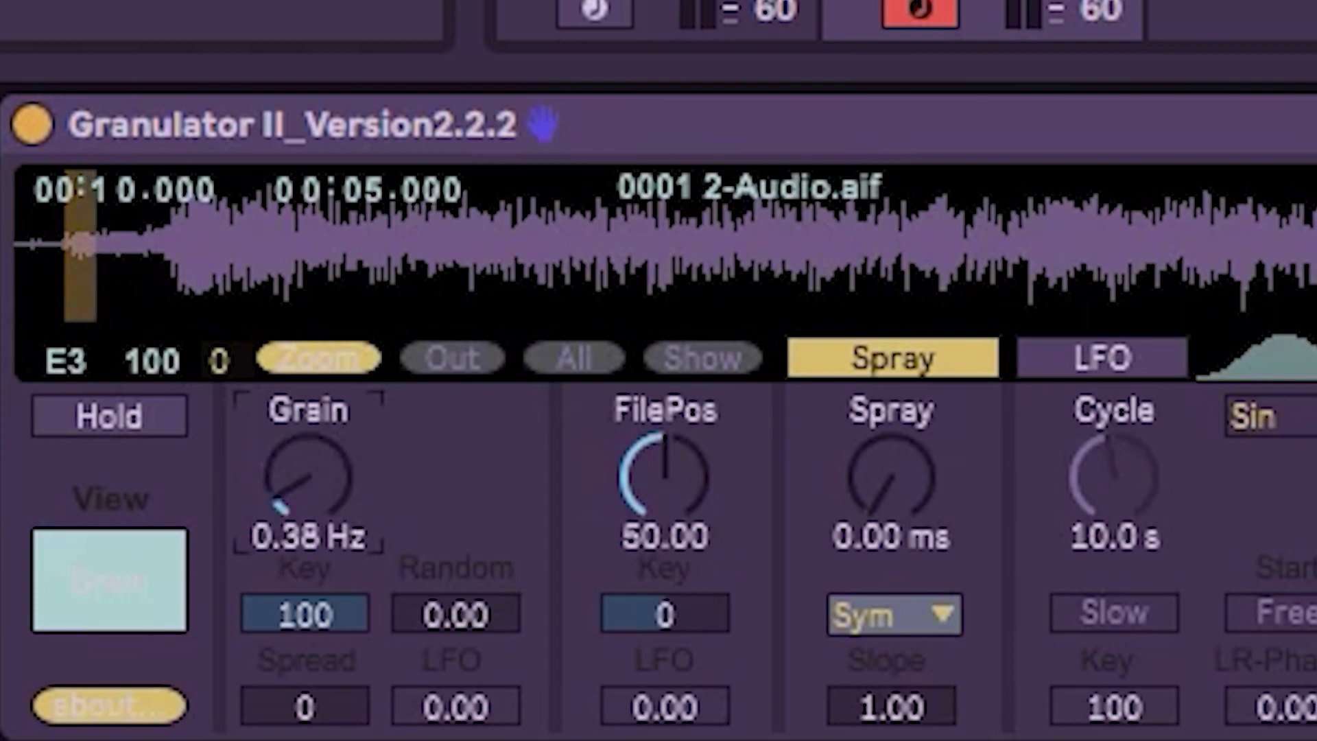
{"action": "left_click", "coordinate": [634, 473]}
{"action": "mouse_move", "coordinate": [665, 470]}
{"action": "left_mouse_down"}
{"action": "mouse_move", "coordinate": [664, 483]}
{"action": "mouse_move", "coordinate": [664, 402]}
{"action": "left_mouse_up"}
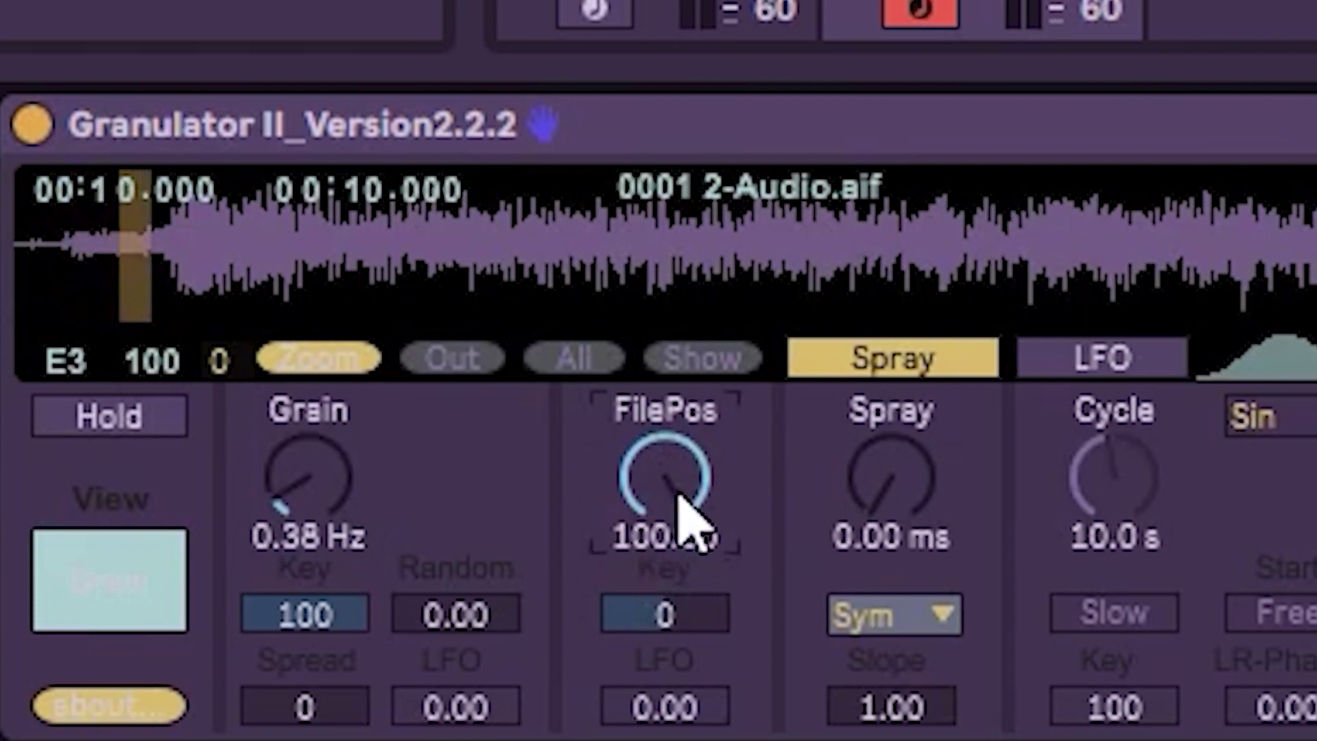
{"action": "mouse_move", "coordinate": [691, 524]}
{"action": "left_mouse_down"}
{"action": "mouse_move", "coordinate": [690, 616]}
{"action": "mouse_move", "coordinate": [691, 575]}
{"action": "left_mouse_up"}
{"action": "left_click_drag", "start_coordinate": [340, 550], "coordinate": [340, 539]}
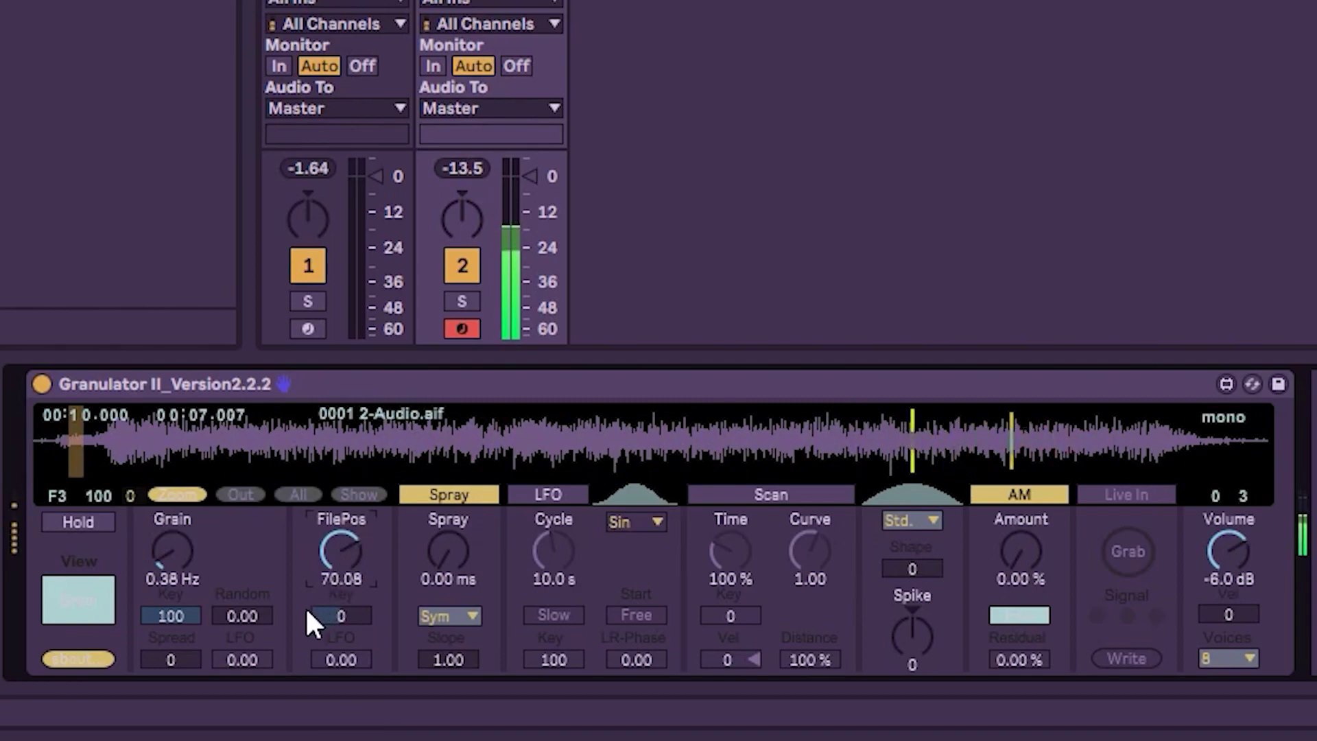
Raise the Grain to 3.12 Hz and set FilePos to about 65.35
{"action": "left_click_drag", "start_coordinate": [175, 553], "coordinate": [175, 560]}
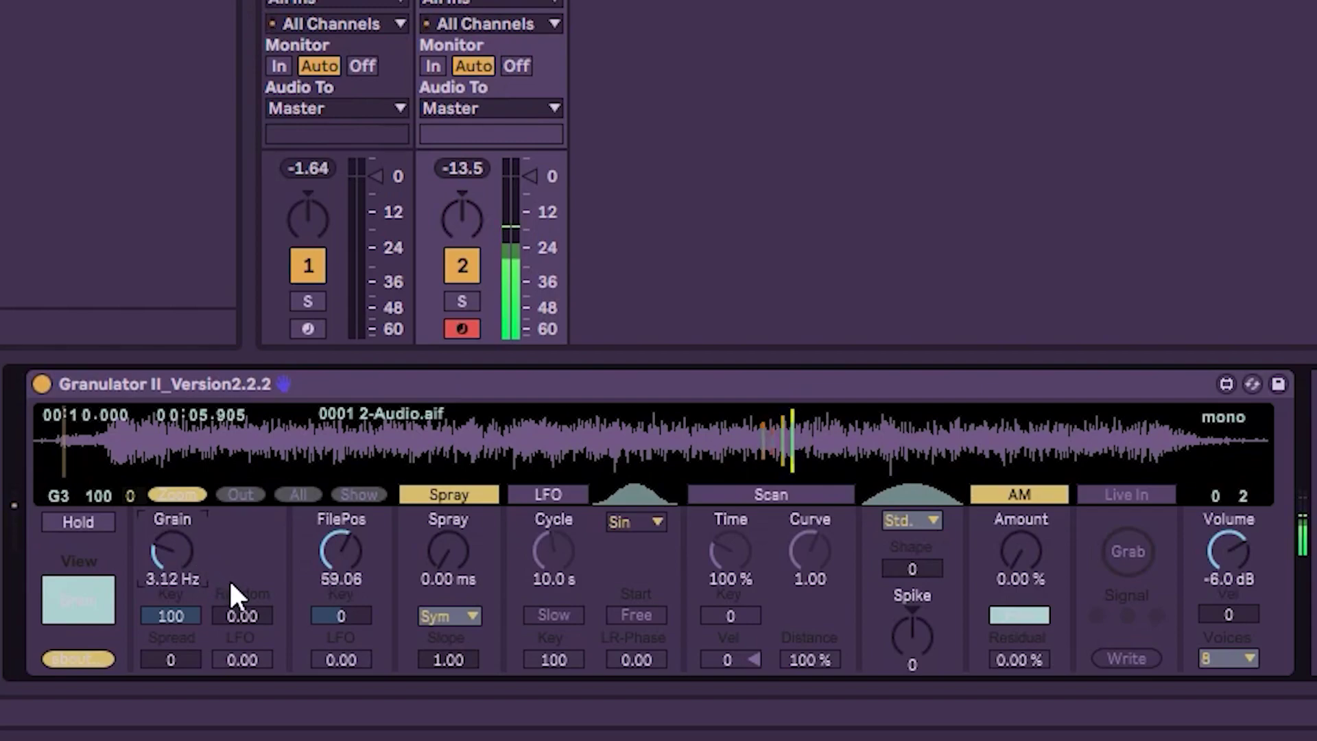
{"action": "left_click_drag", "start_coordinate": [341, 550], "coordinate": [372, 532]}
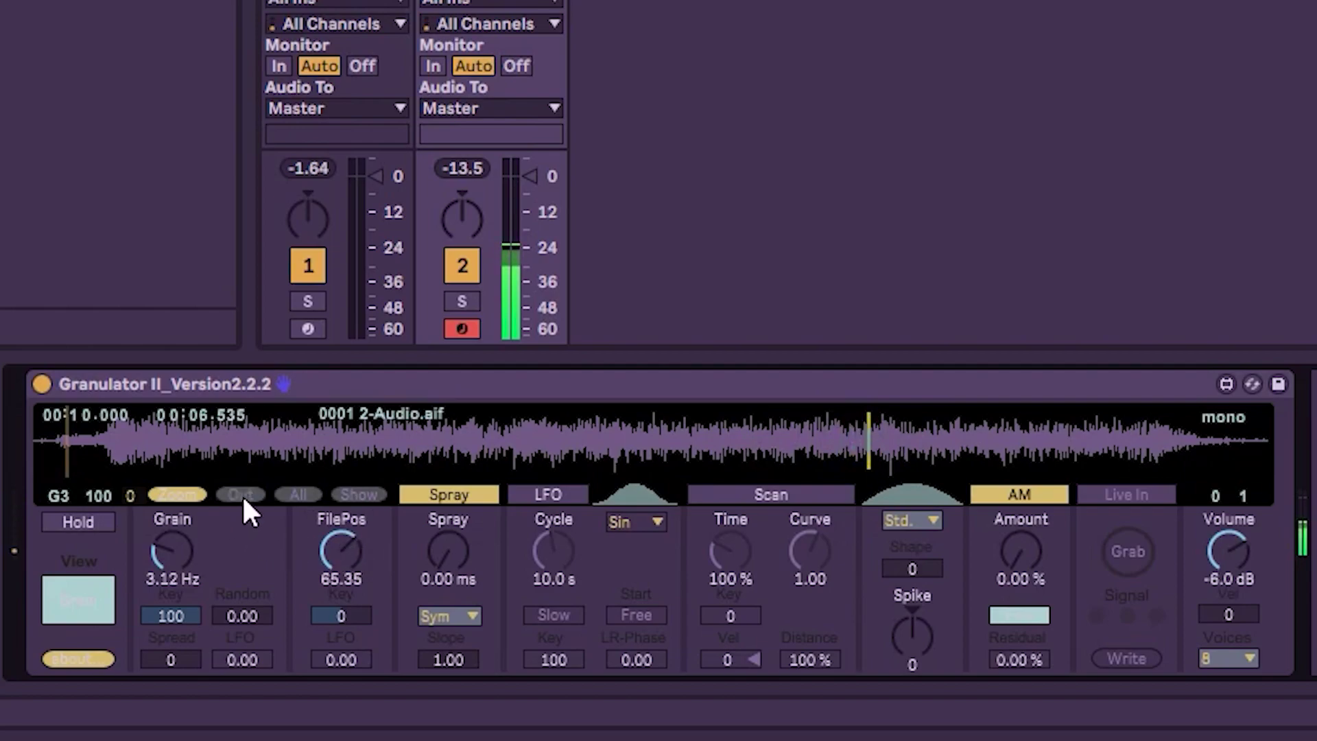
Switch Granulator II's Hold on and back off to try sustaining a note
{"action": "left_click", "coordinate": [48, 520]}
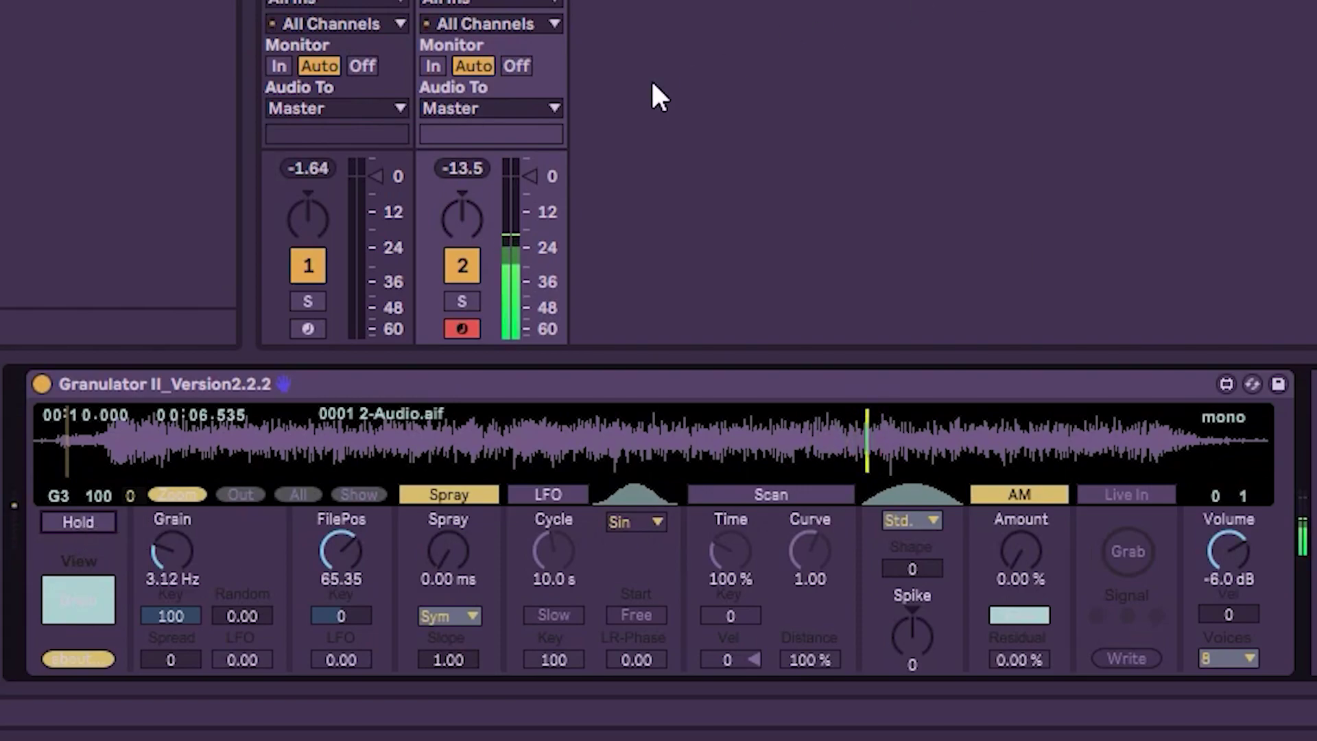
{"action": "left_click", "coordinate": [88, 523]}
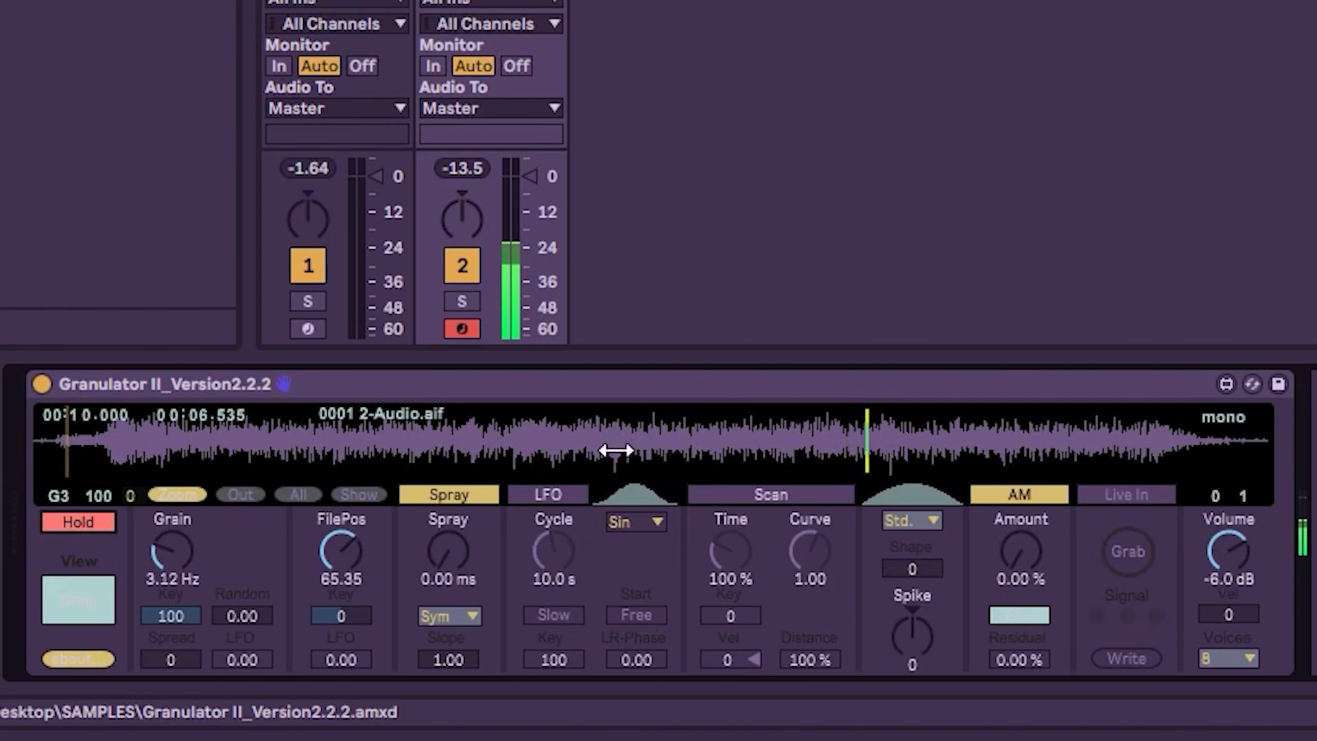
{"action": "left_click", "coordinate": [45, 528]}
Move the grain position in the sample waveform to about 00:58.873
{"action": "left_click", "coordinate": [557, 455]}
{"action": "mouse_move", "coordinate": [554, 446]}
{"action": "left_mouse_down"}
{"action": "mouse_move", "coordinate": [239, 433]}
{"action": "mouse_move", "coordinate": [329, 434]}
{"action": "left_mouse_up"}
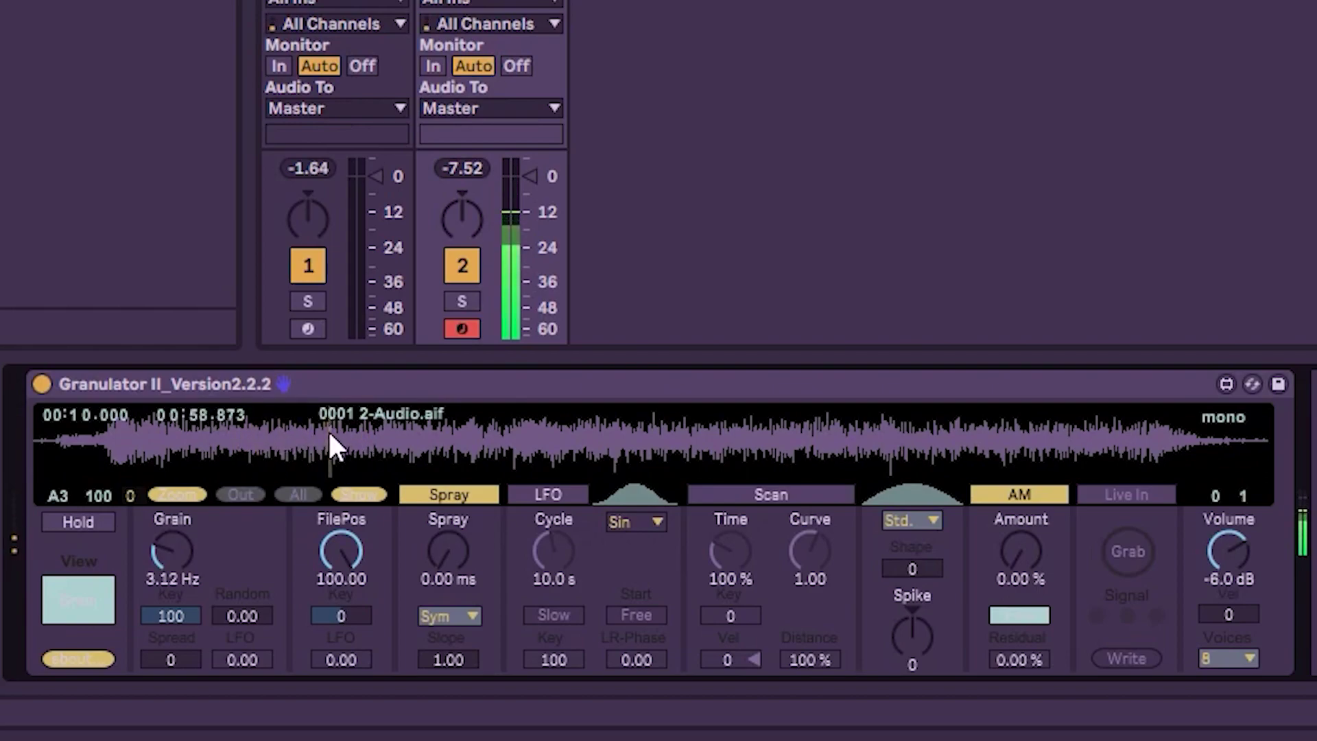
Enable Scan in Granulator II and set its Time to 2064 % and Curve to 1.53
{"action": "left_click", "coordinate": [802, 492]}
{"action": "left_click_drag", "start_coordinate": [730, 551], "coordinate": [731, 508]}
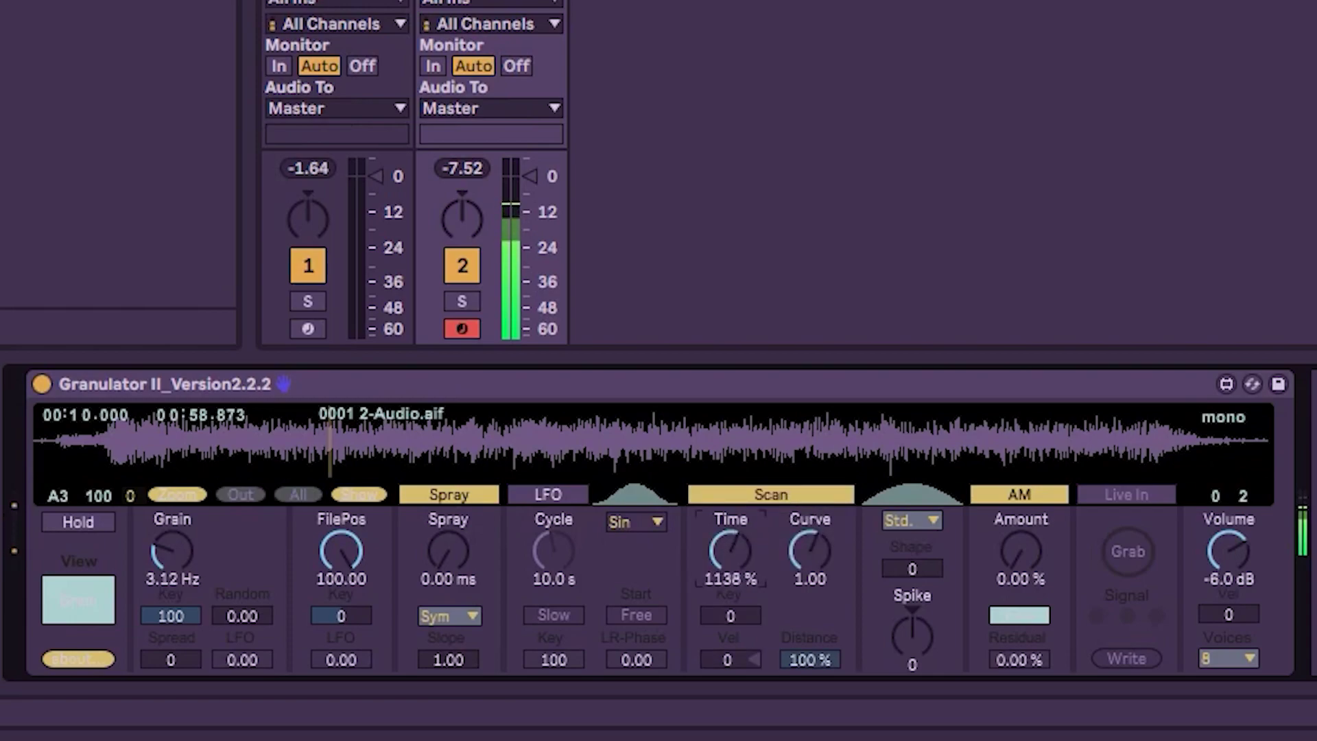
{"action": "left_click_drag", "start_coordinate": [730, 507], "coordinate": [730, 504]}
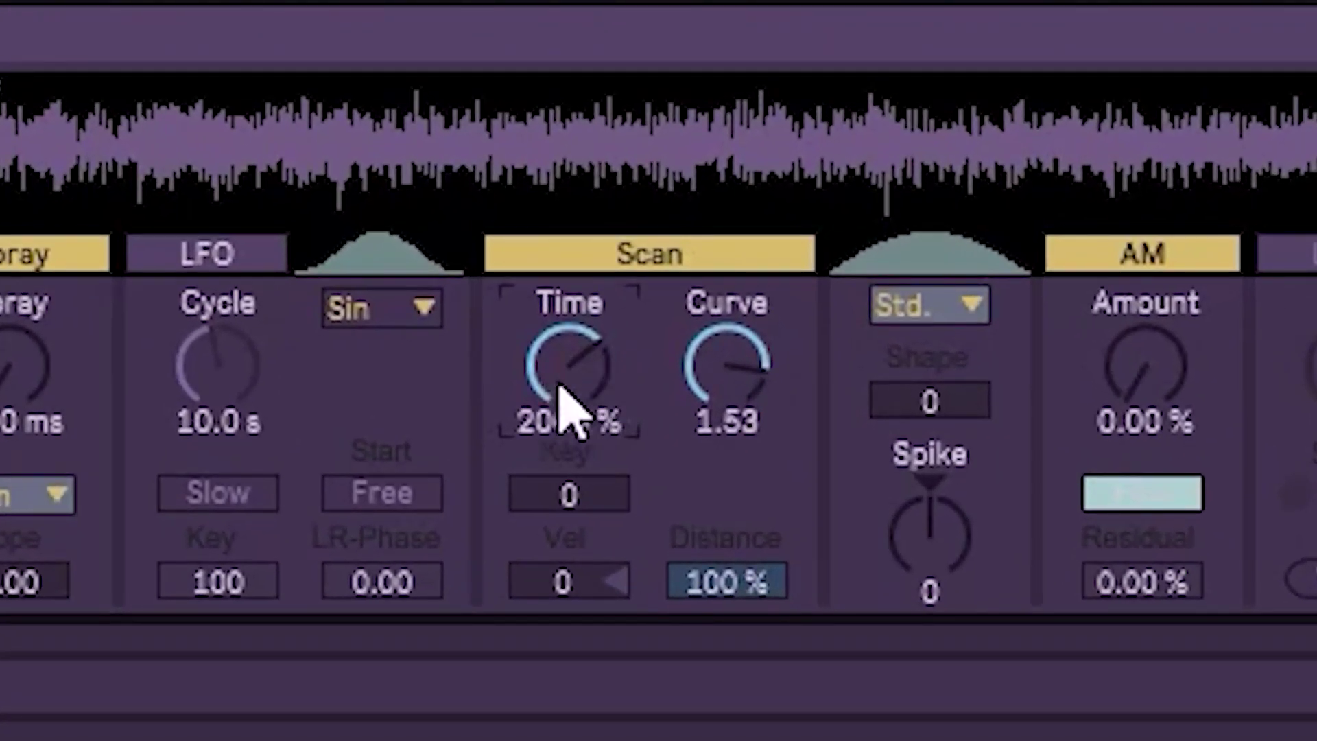
{"action": "left_click_drag", "start_coordinate": [726, 558], "coordinate": [725, 557]}
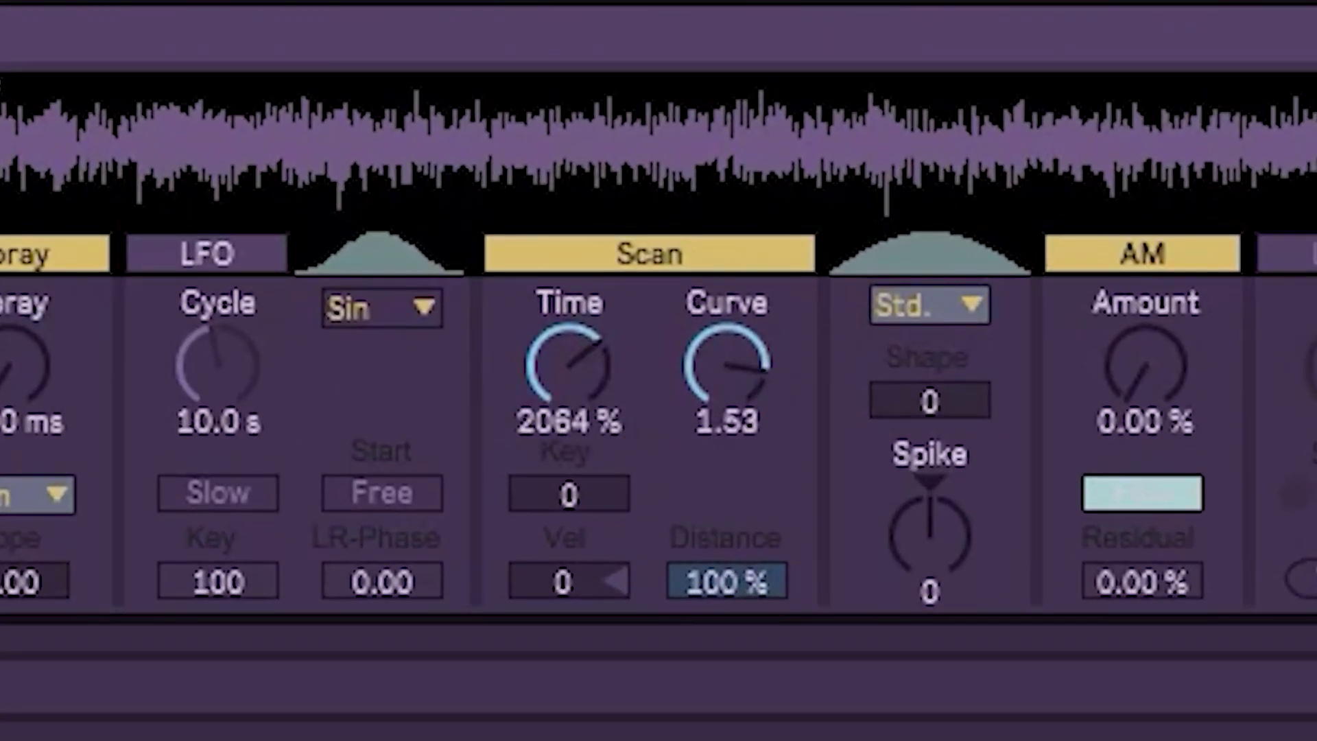
Move the grain position in the waveform to about 01:13.114 and play a note to audition it
{"action": "mouse_move", "coordinate": [29, 152]}
{"action": "left_mouse_down"}
{"action": "mouse_move", "coordinate": [167, 157]}
{"action": "mouse_move", "coordinate": [0, 171]}
{"action": "left_mouse_up"}
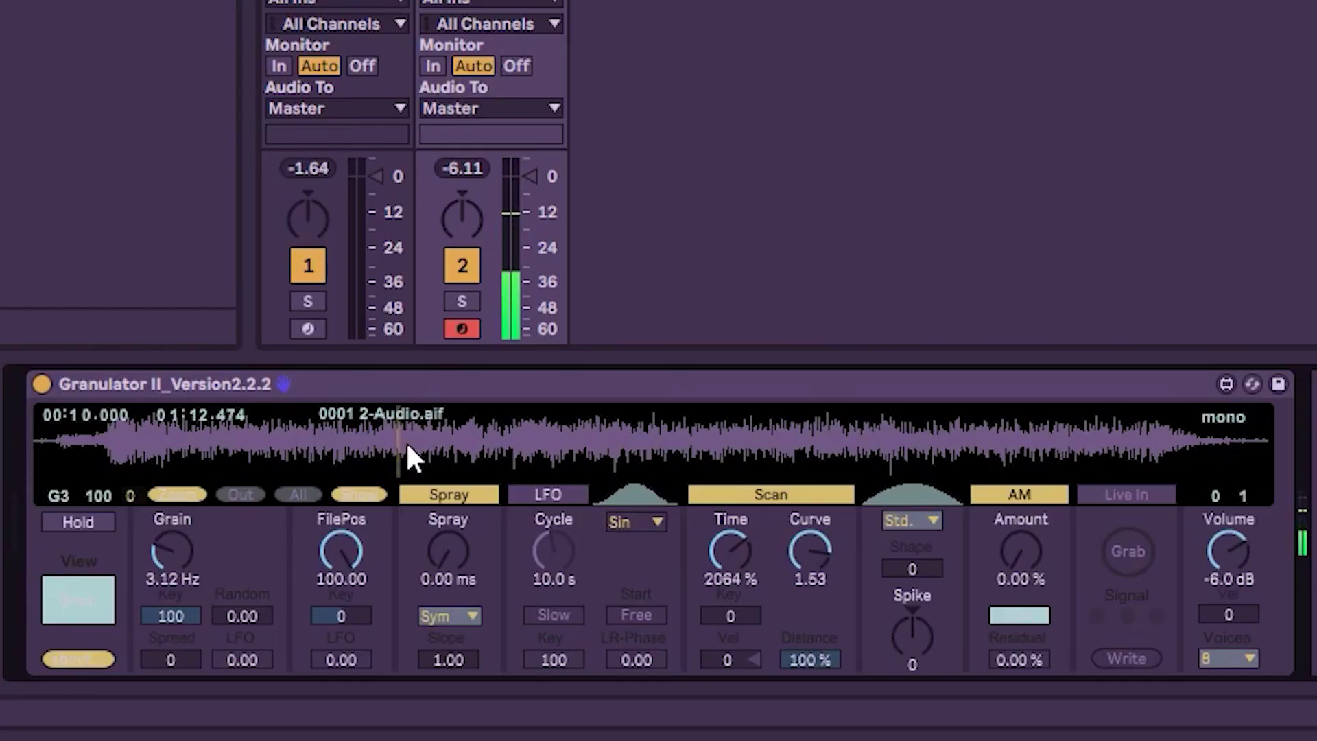
{"action": "key", "text": "f"}
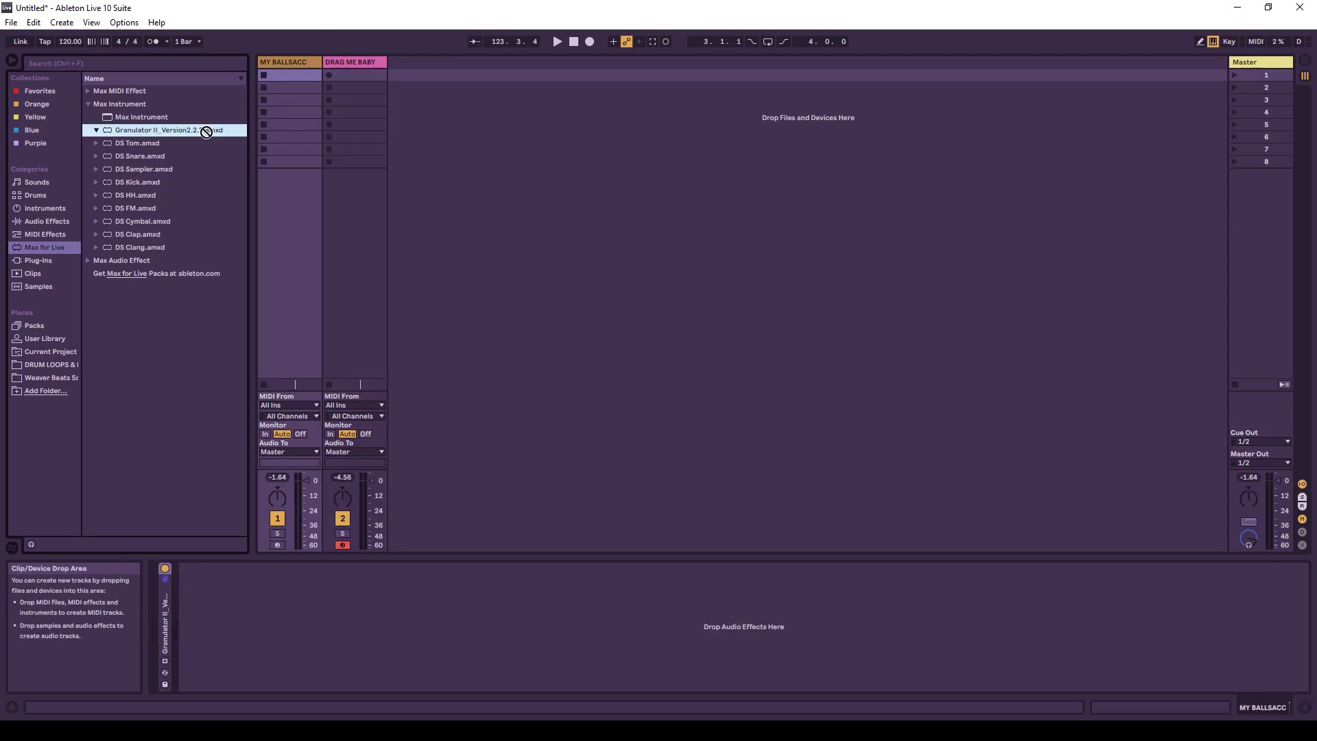
Add another Granulator II on a new track, play a note, and lower its Grain to about 1.16 Hz
{"action": "left_click_drag", "start_coordinate": [207, 131], "coordinate": [521, 183]}
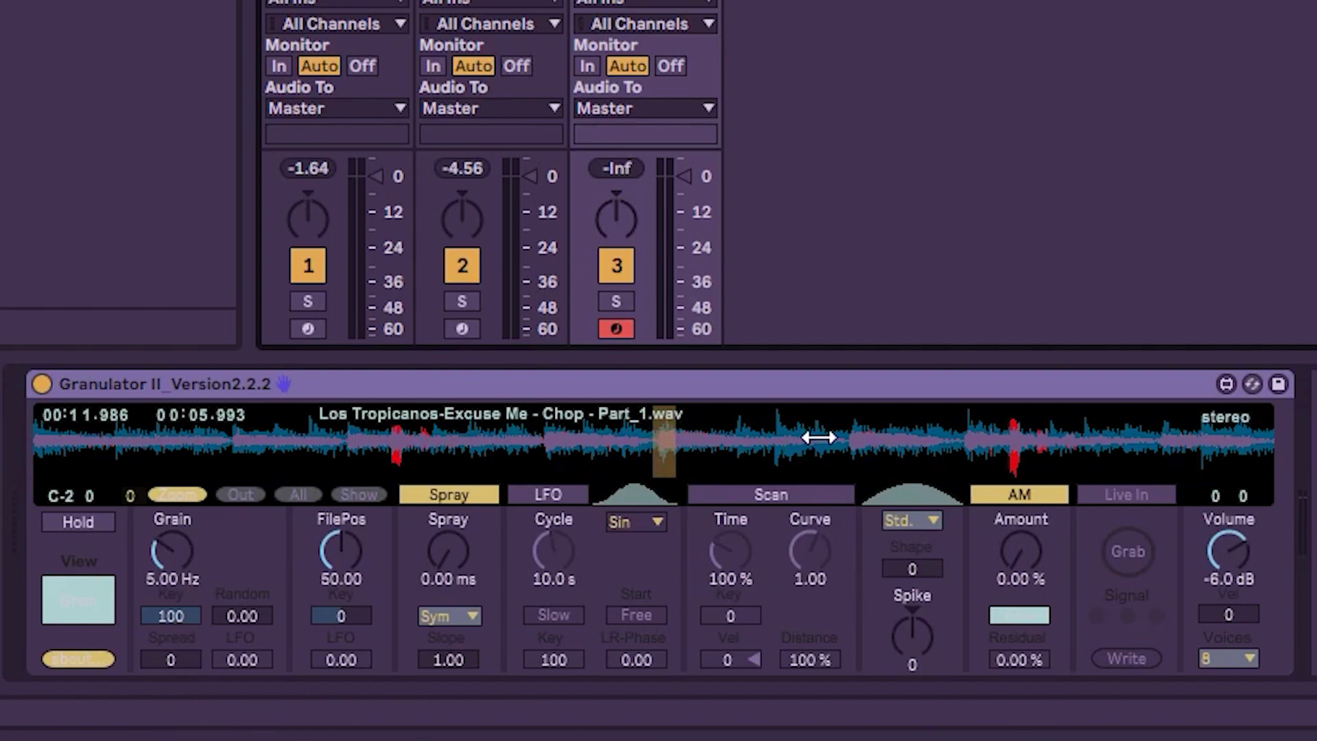
{"action": "key", "text": "d"}
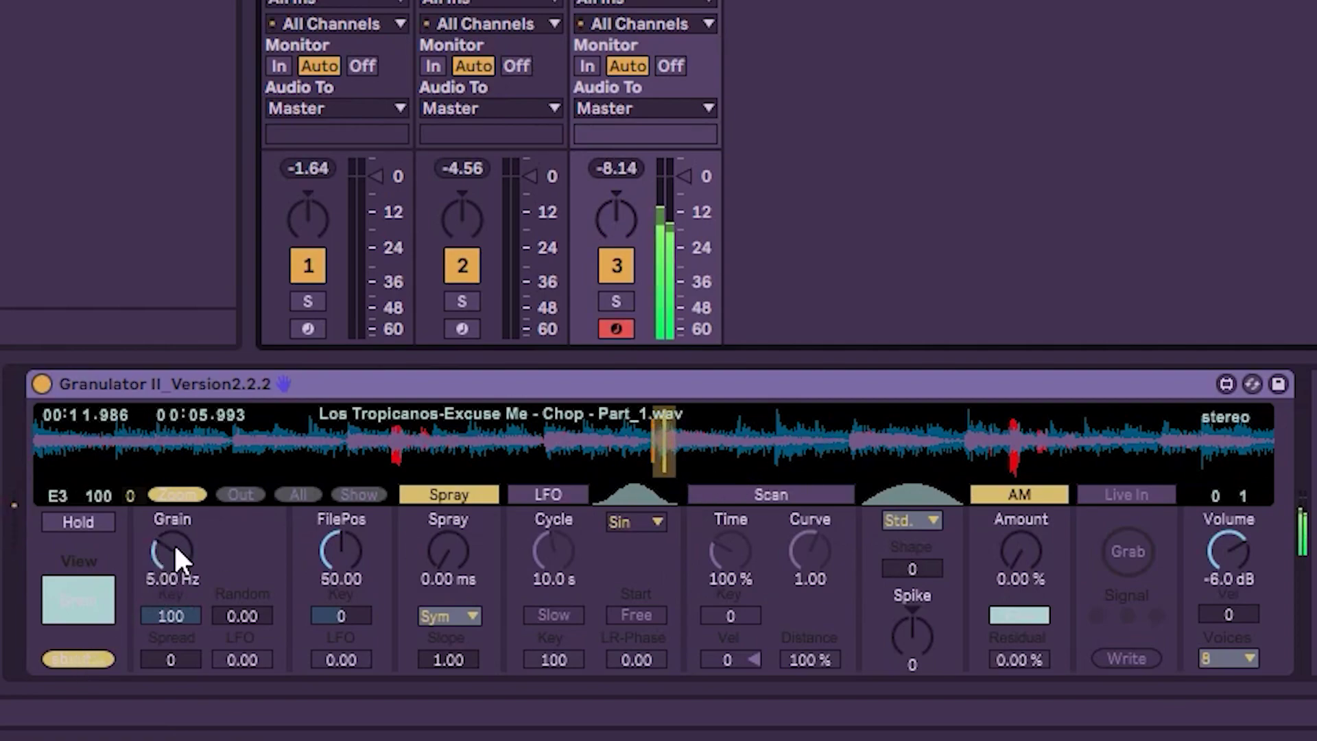
{"action": "left_click_drag", "start_coordinate": [177, 549], "coordinate": [176, 603]}
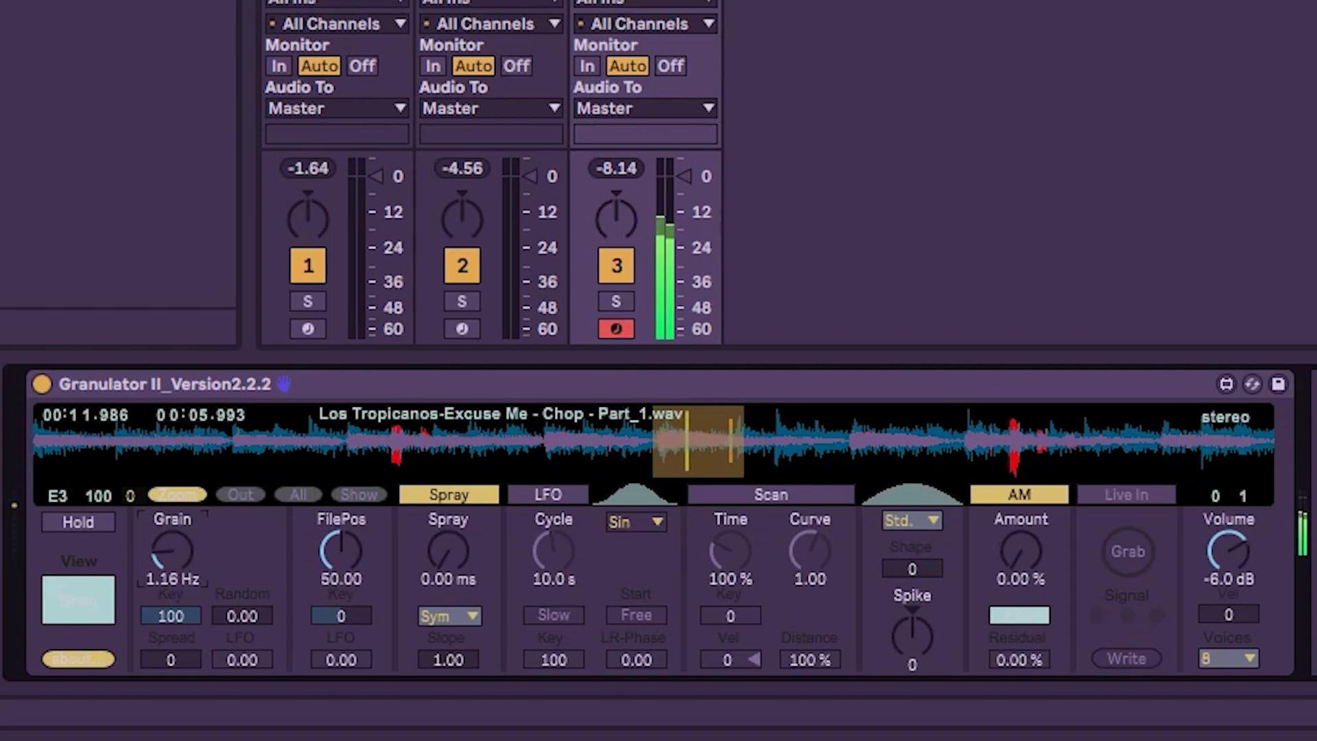
Try different grain positions in the Los Tropicanos waveform, including FilePos of about 65.71, while playing notes
{"action": "key", "text": "s"}
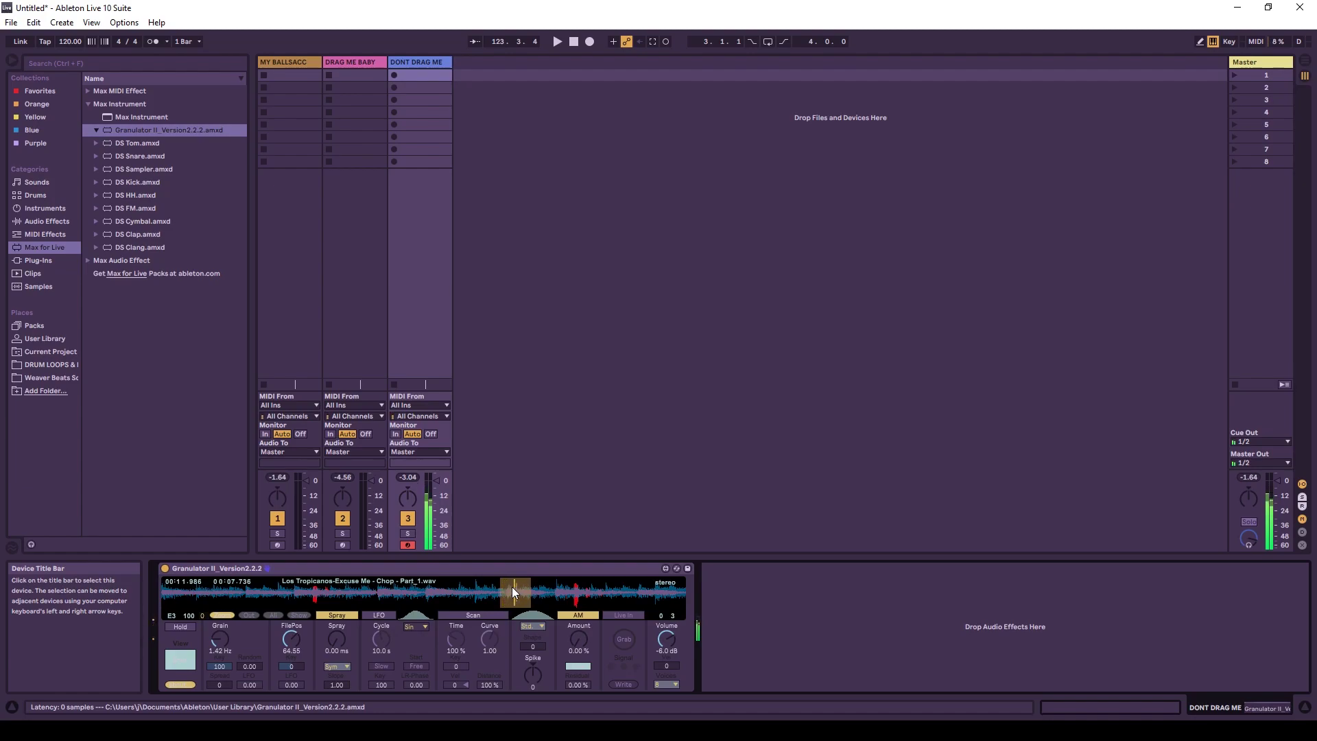
{"action": "left_click", "coordinate": [557, 583]}
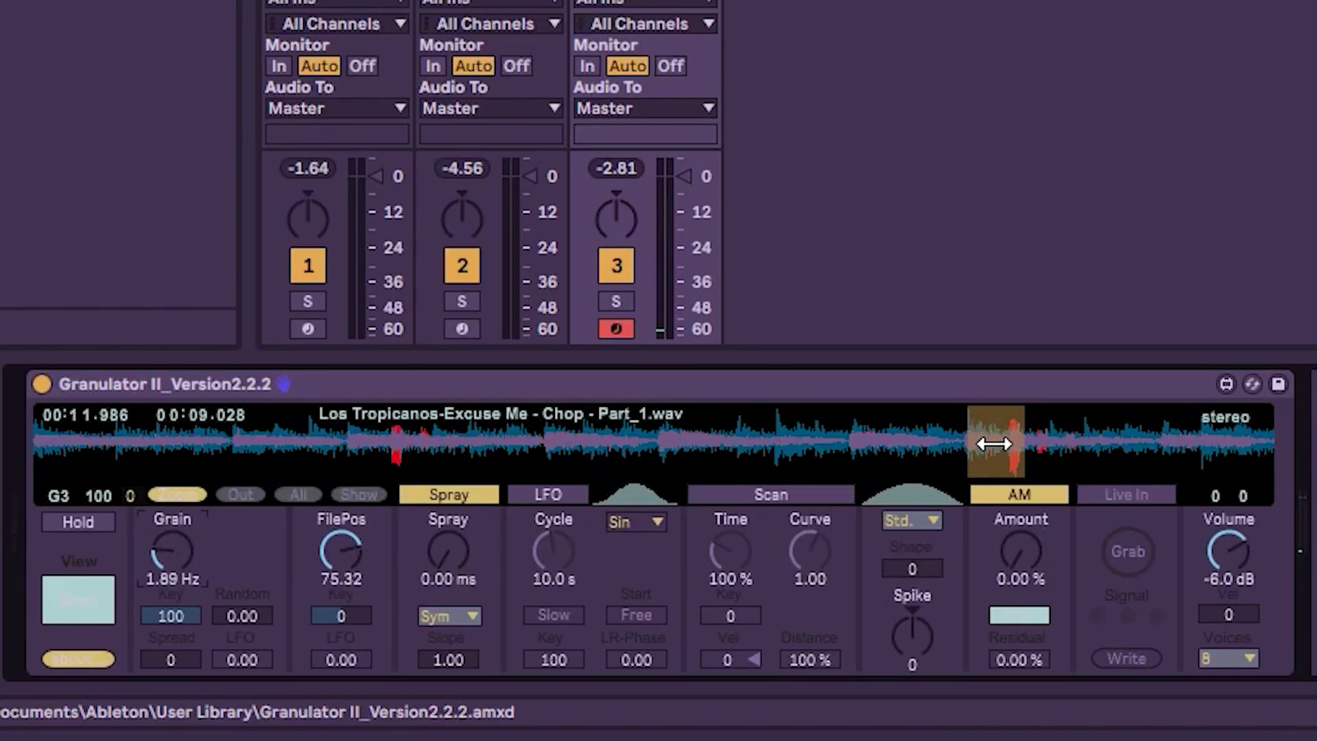
{"action": "left_click_drag", "start_coordinate": [978, 446], "coordinate": [872, 447]}
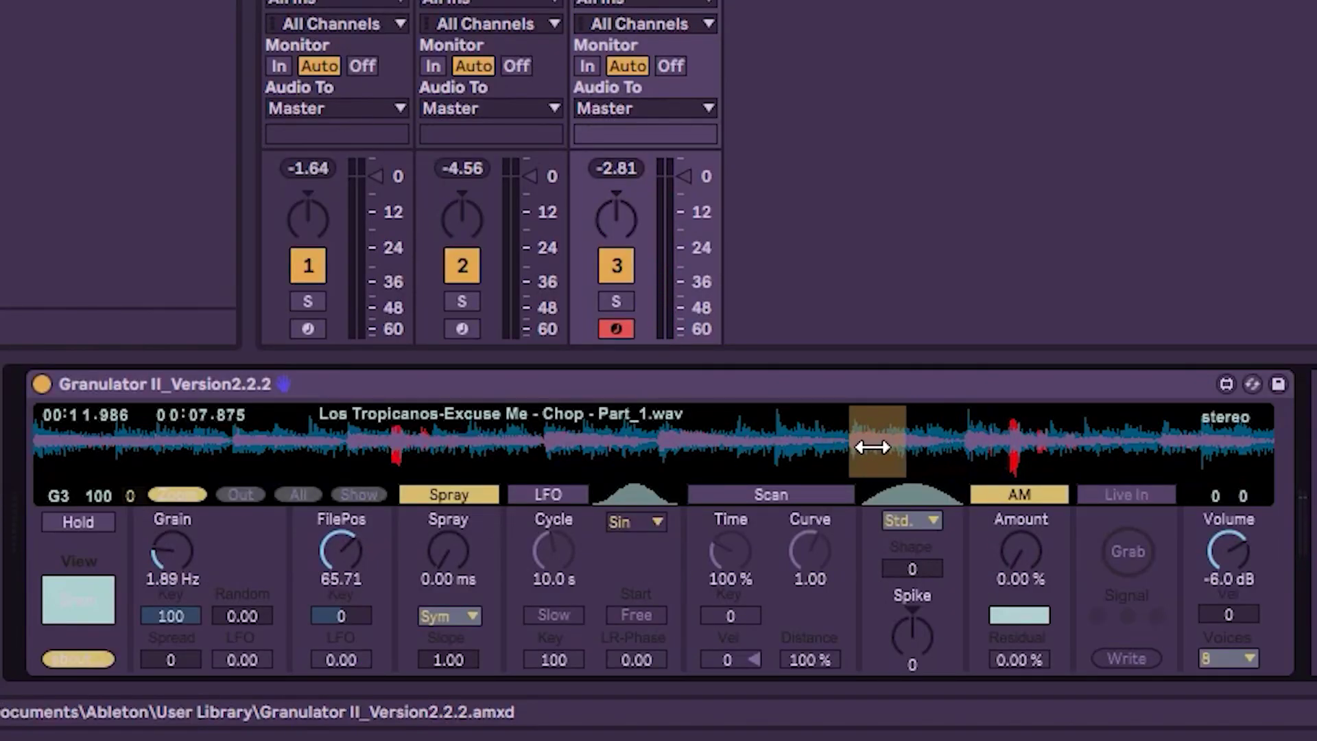
{"action": "key", "text": "d"}
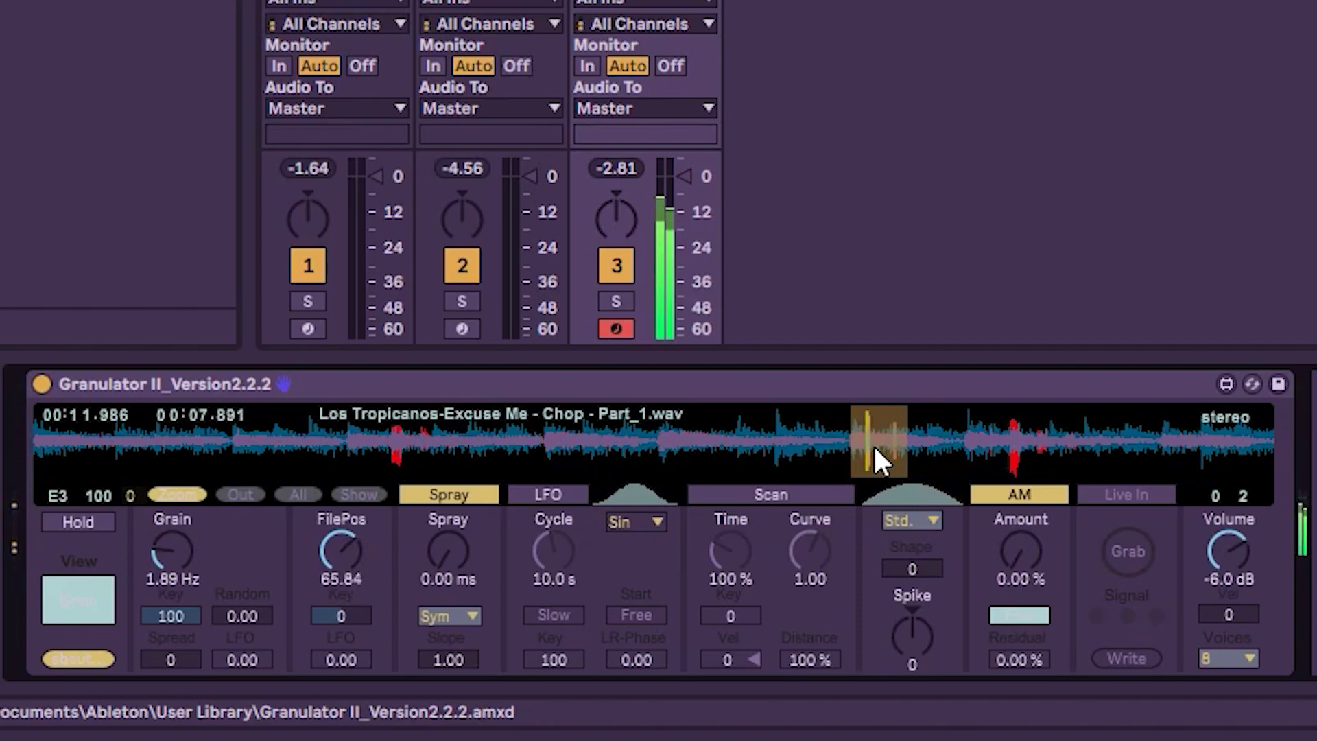
{"action": "left_click_drag", "start_coordinate": [340, 550], "coordinate": [362, 581]}
{"action": "left_click_drag", "start_coordinate": [793, 6], "coordinate": [804, 195]}
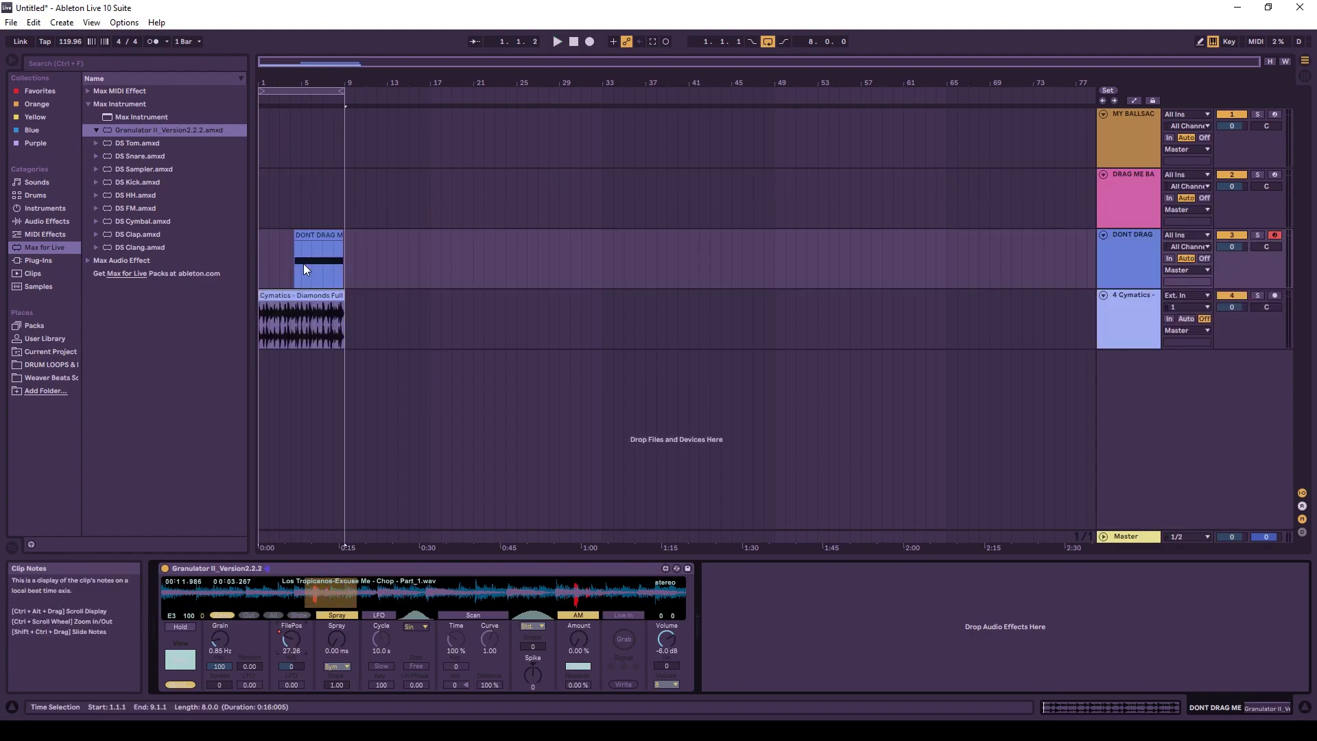
Extend the DONT DRAG ME clip's end to bar 9 and place a copy of it at bar 1
{"action": "left_click", "coordinate": [302, 269]}
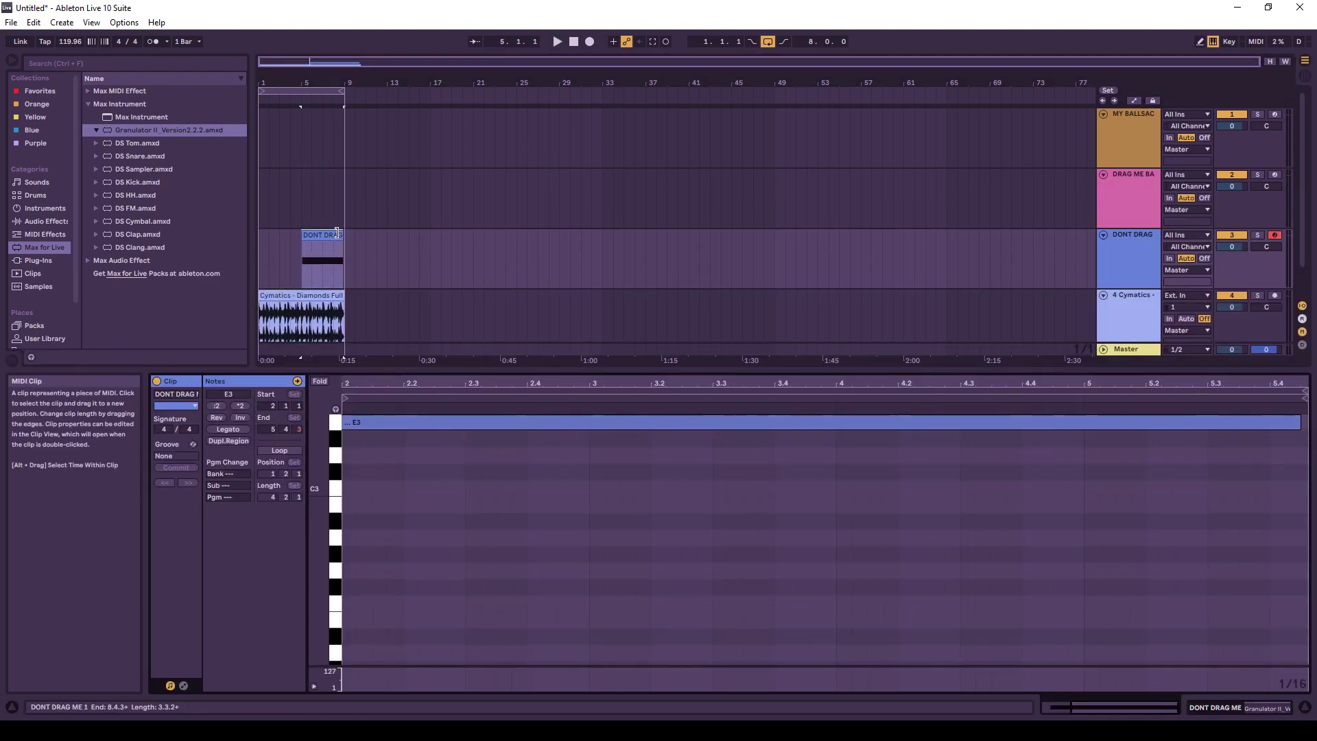
{"action": "left_click_drag", "start_coordinate": [343, 235], "coordinate": [344, 236]}
{"action": "left_click", "coordinate": [344, 242]}
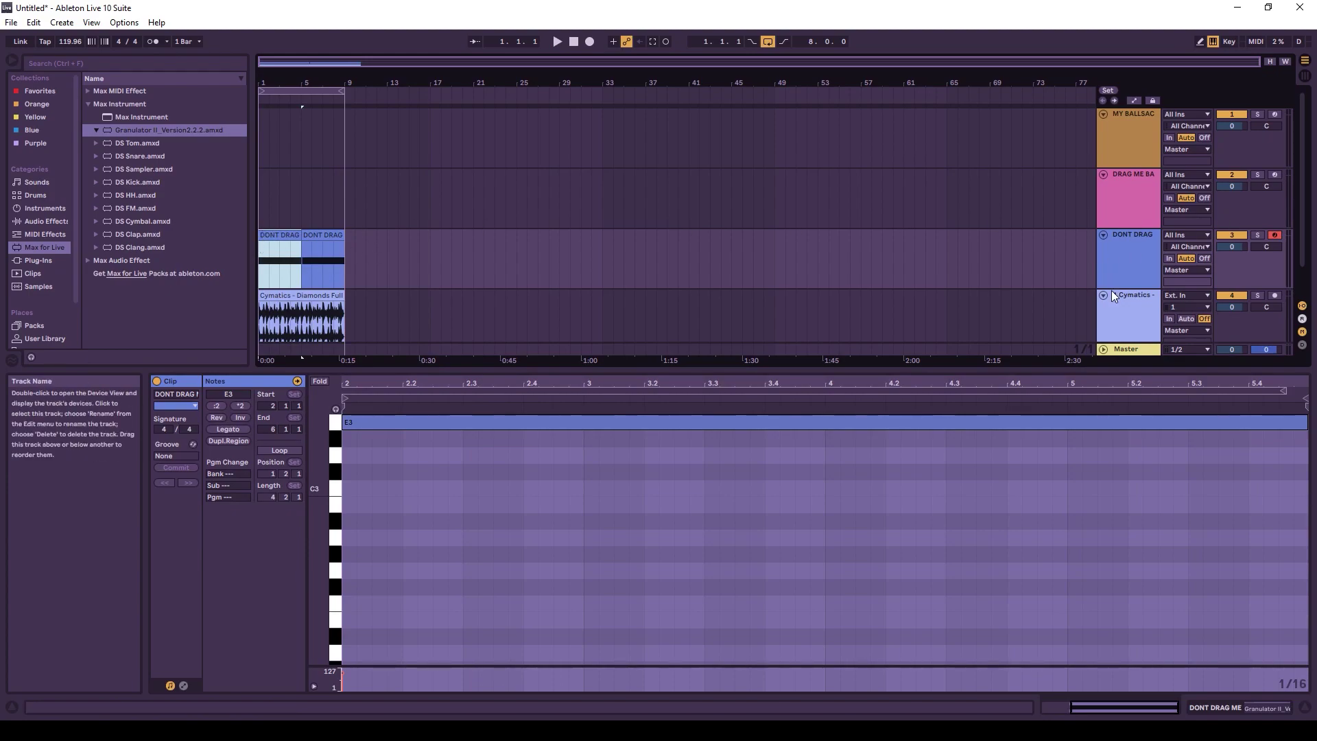
Set Granulator II's Spray to 0.22 ms on the DONT DRAG ME track and open the spray direction options
{"action": "left_click", "coordinate": [1107, 311]}
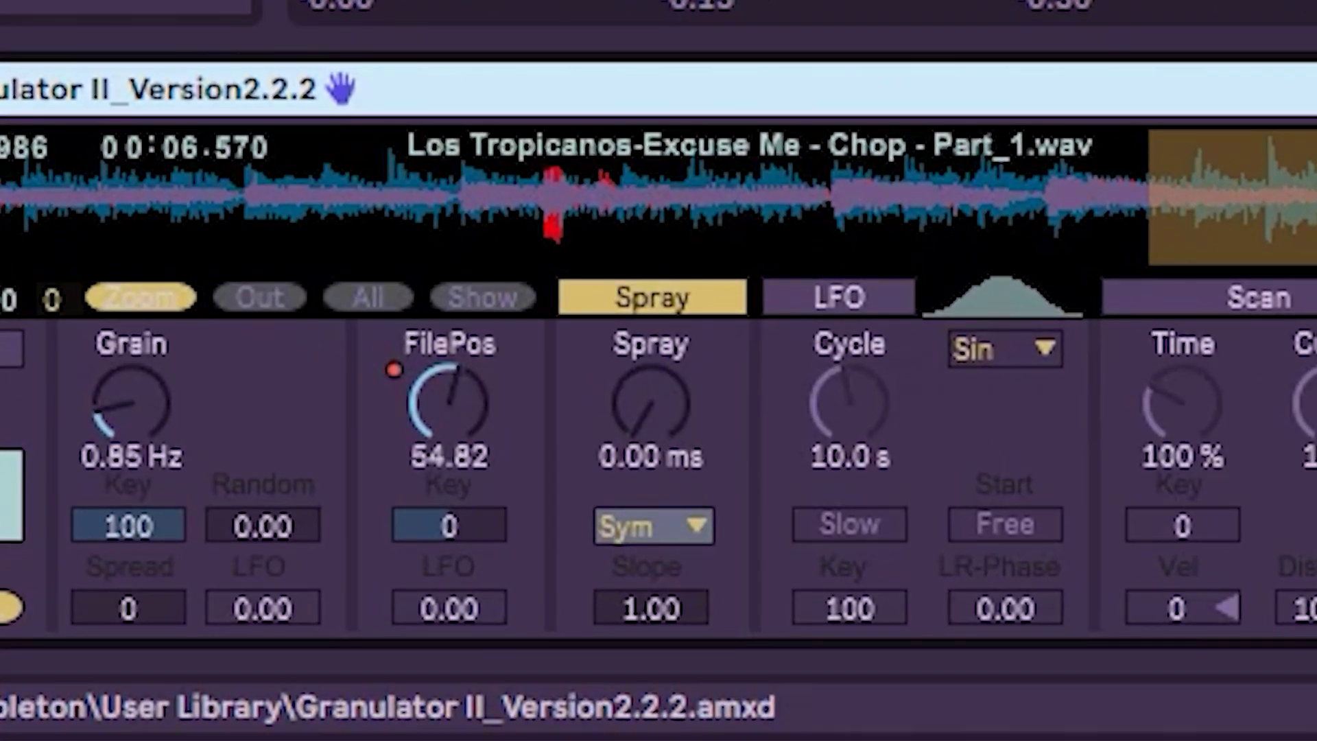
{"action": "left_click_drag", "start_coordinate": [651, 403], "coordinate": [684, 378]}
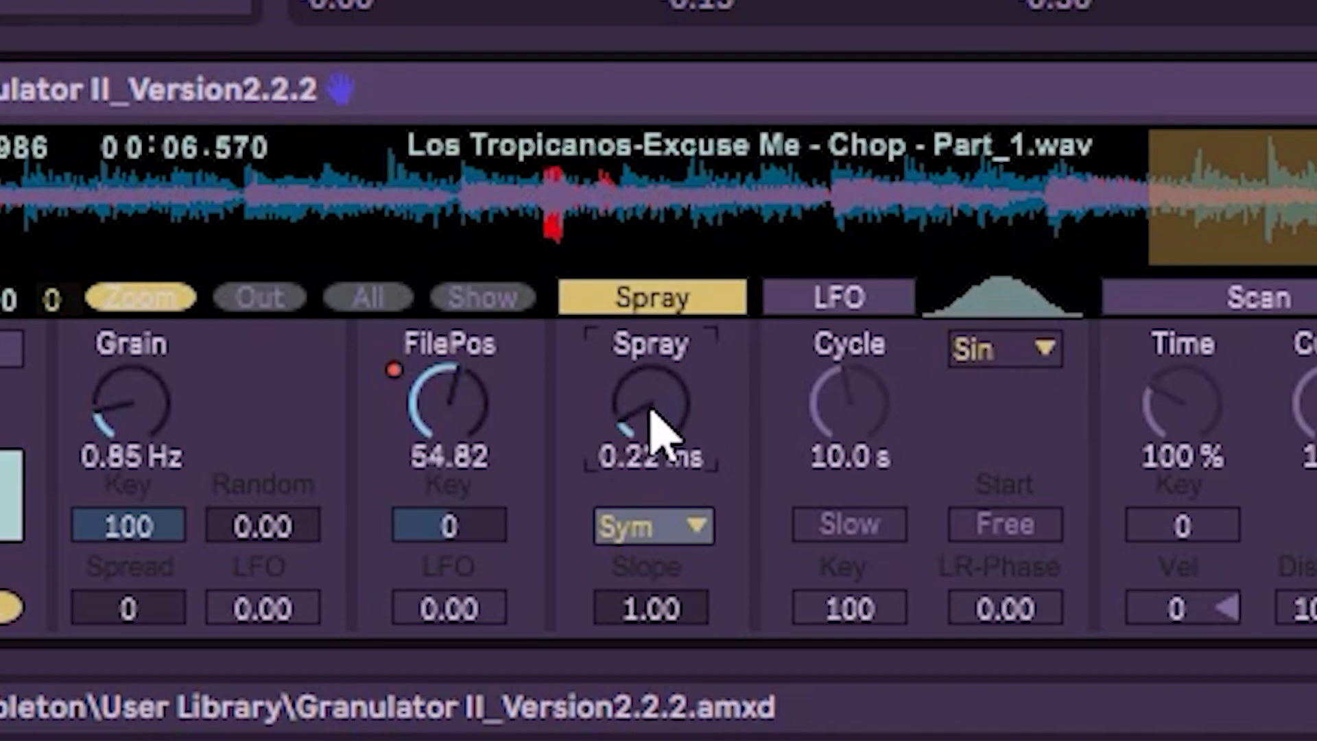
{"action": "left_click", "coordinate": [645, 528]}
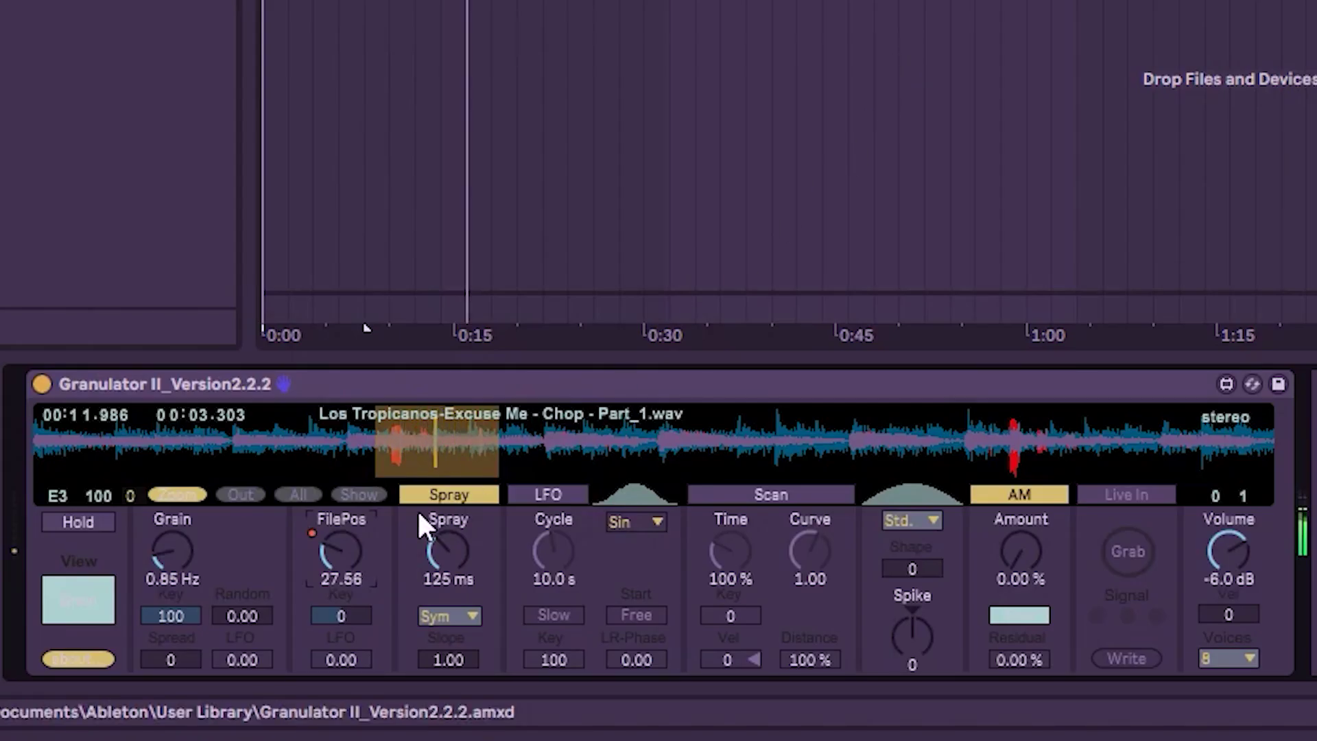
Duplicate the first DONT DRAG ME clip with its automation over the second one and briefly play the arrangement
{"action": "right_click", "coordinate": [354, 548]}
{"action": "left_click", "coordinate": [503, 360]}
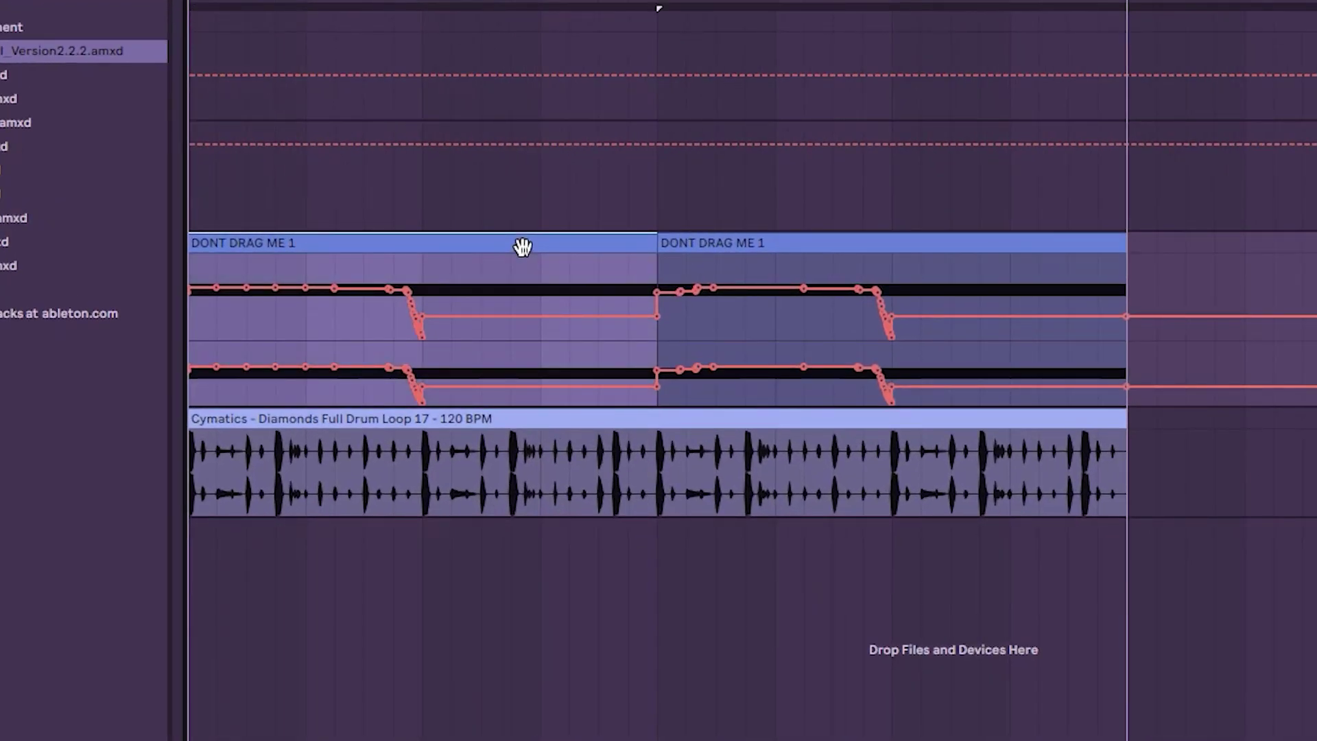
{"action": "key", "text": "ctrl+d"}
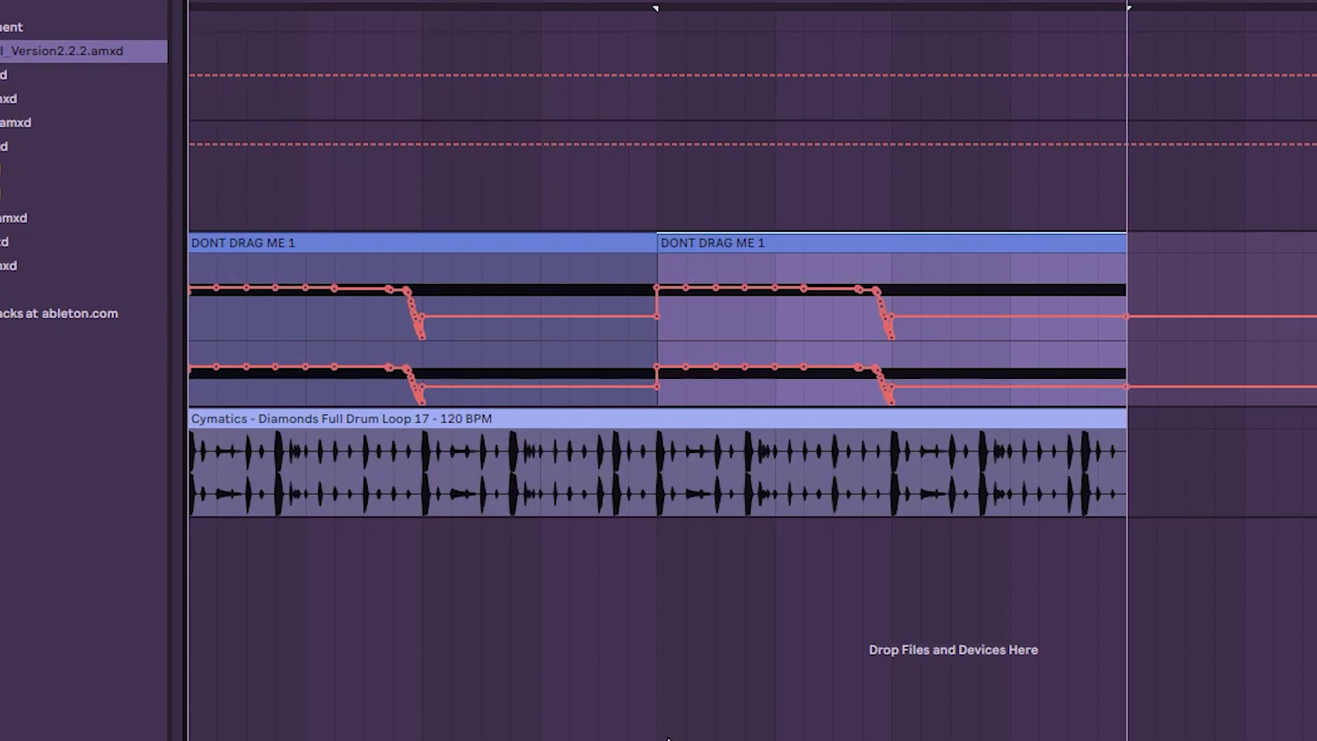
{"action": "key", "text": "space"}
{"action": "key", "text": "space"}
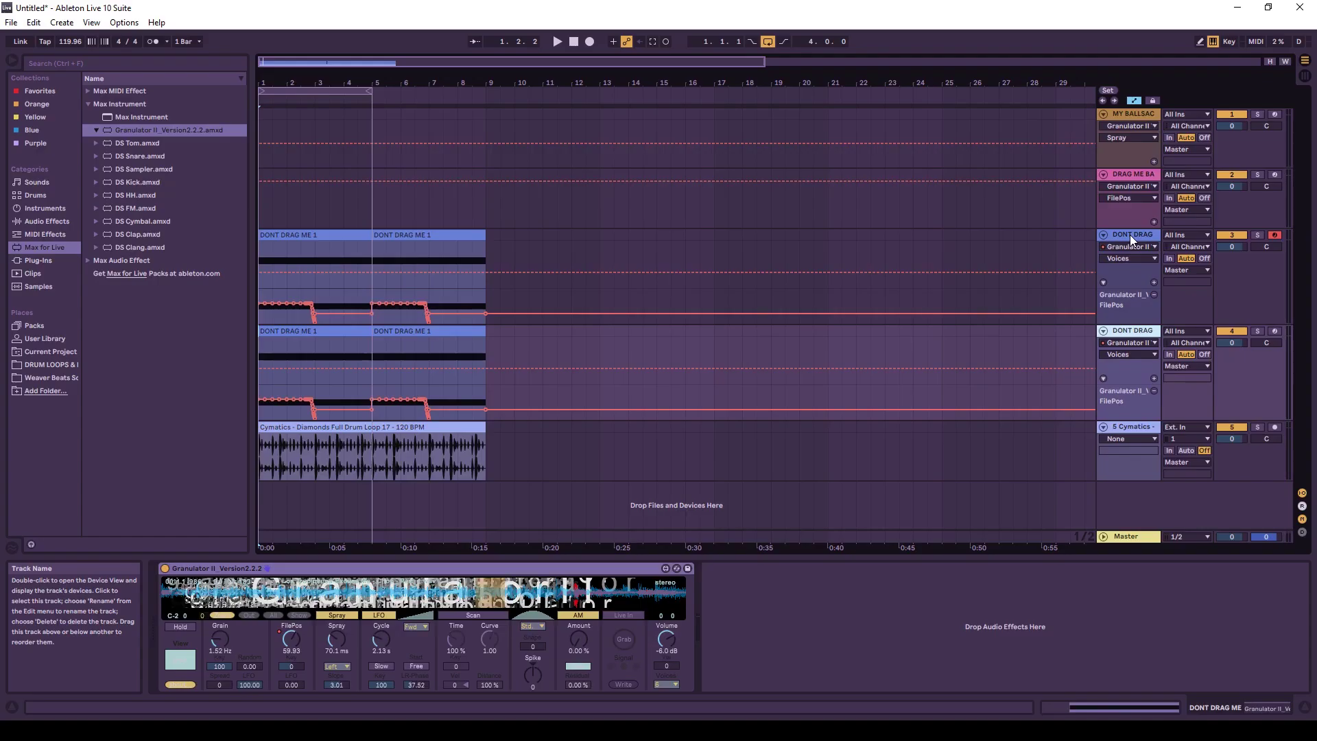
Deactivate the original DONT DRAG ME track, track 3, leaving its duplicate on
{"action": "left_click", "coordinate": [1130, 234]}
{"action": "right_click", "coordinate": [1129, 234]}
{"action": "left_click", "coordinate": [1109, 233]}
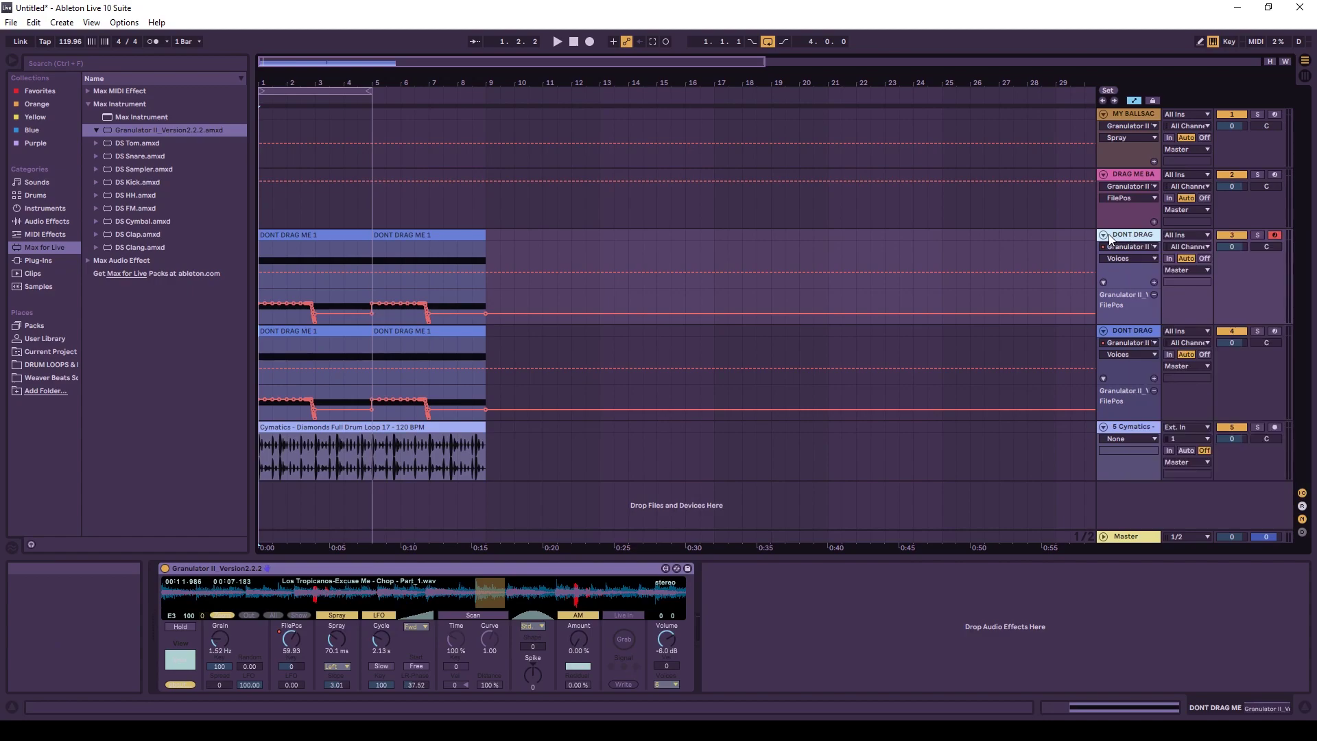
{"action": "left_click", "coordinate": [1230, 235]}
Freeze and flatten the duplicate DONT DRAG ME track, track 4, into audio
{"action": "right_click", "coordinate": [1129, 332]}
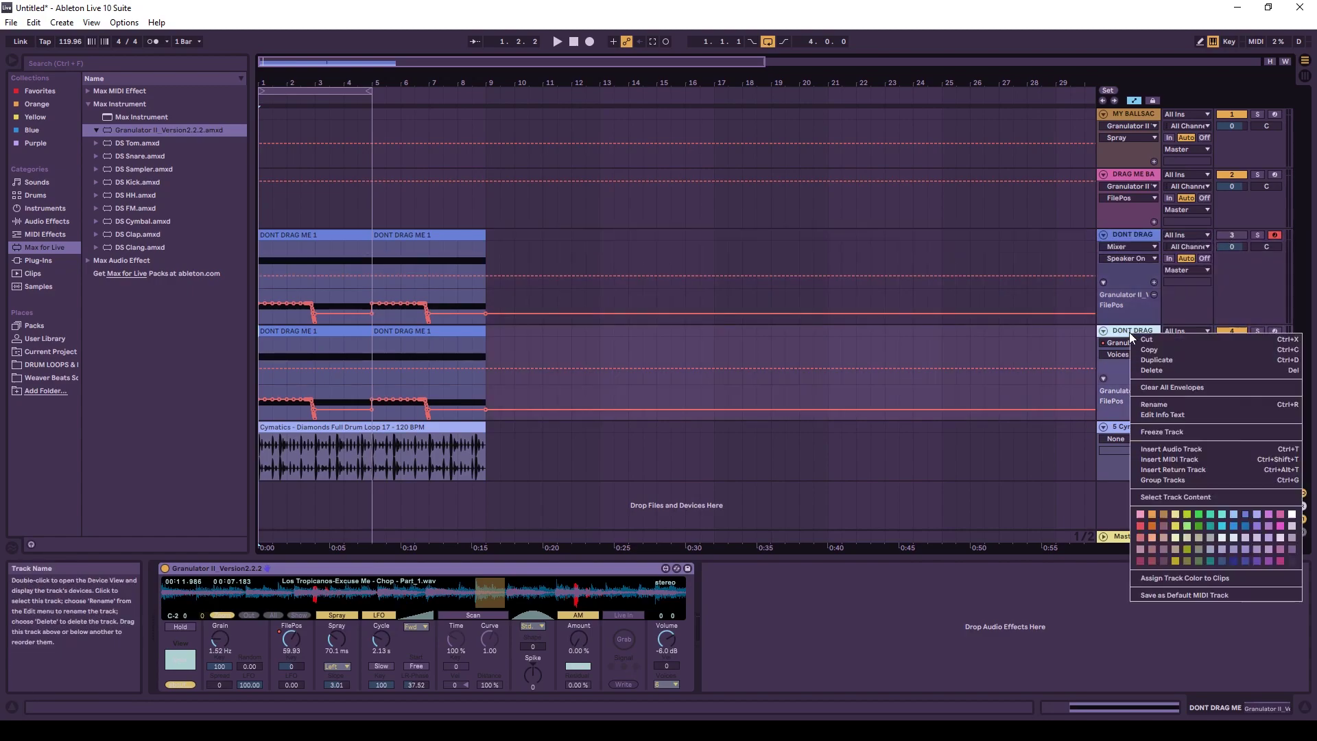
{"action": "left_click", "coordinate": [1162, 432]}
{"action": "right_click", "coordinate": [1113, 334]}
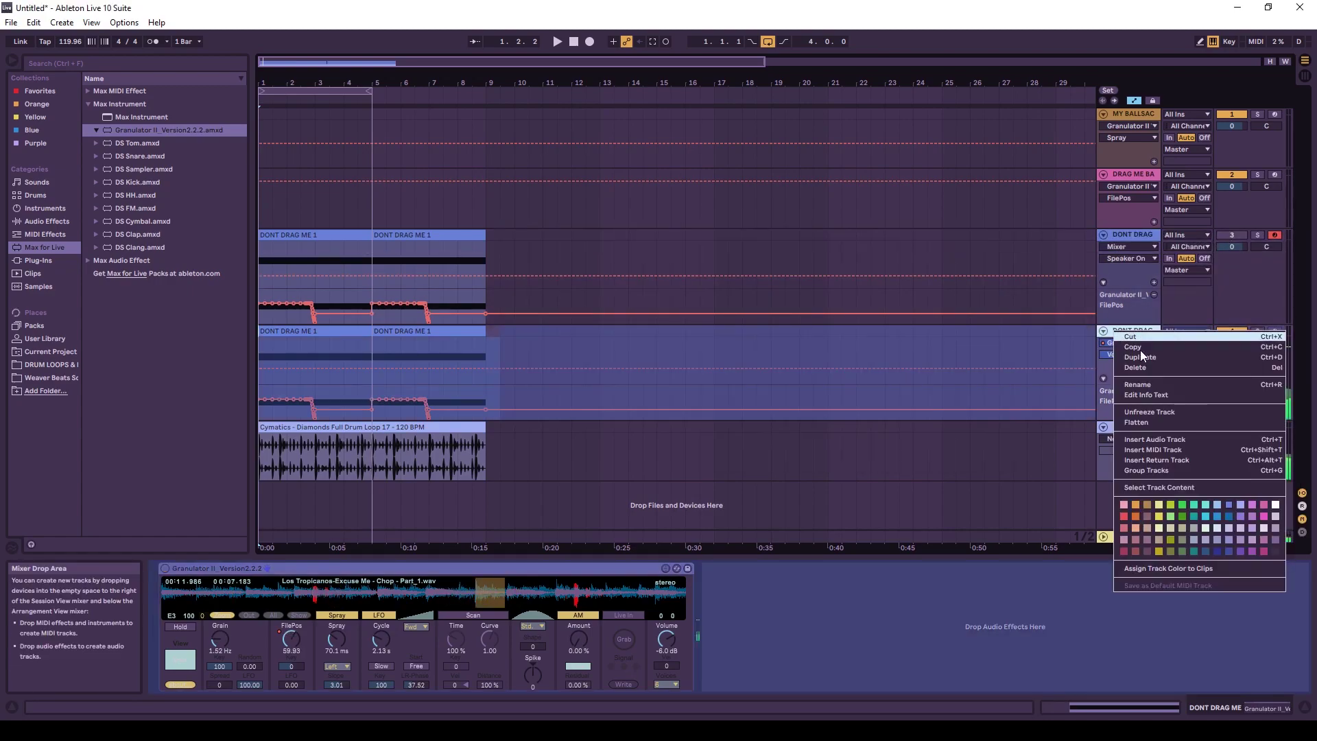
{"action": "left_click", "coordinate": [1150, 421]}
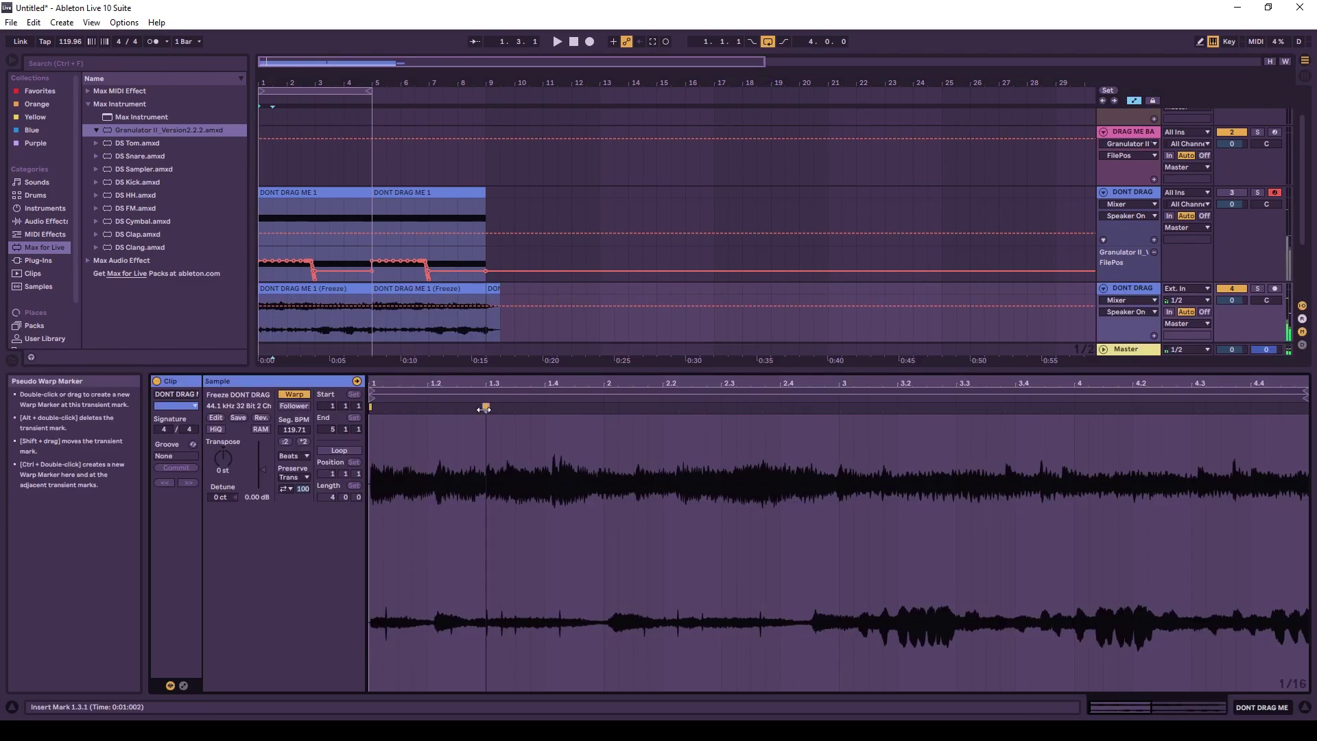
Add warp markers at 1.2 and 1.3 in the first flattened DONT DRAG ME clip, pulling the early transient onto beat 1.2, and check playback
{"action": "double_click", "coordinate": [484, 409]}
{"action": "left_click_drag", "start_coordinate": [437, 408], "coordinate": [430, 408]}
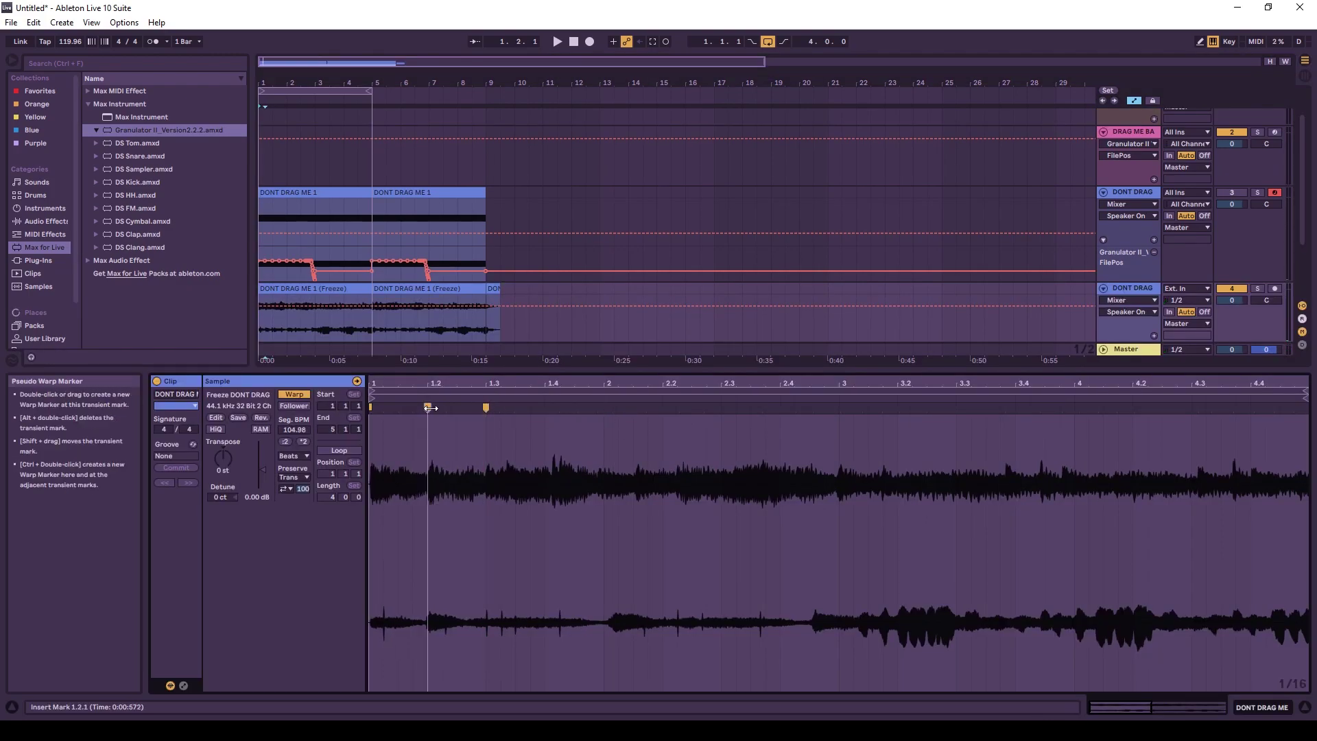
{"action": "key", "text": "space"}
Warp the flattened clip's transients around bar 2, pin a warp marker at bar 3, and check playback
{"action": "key", "text": "space"}
{"action": "key", "text": "space"}
{"action": "left_click_drag", "start_coordinate": [609, 408], "coordinate": [604, 408]}
{"action": "key", "text": "ctrl+z"}
{"action": "double_click", "coordinate": [635, 409]}
{"action": "key", "text": "space"}
{"action": "key", "text": "space"}
{"action": "double_click", "coordinate": [839, 409]}
{"action": "left_click_drag", "start_coordinate": [1029, 384], "coordinate": [855, 382]}
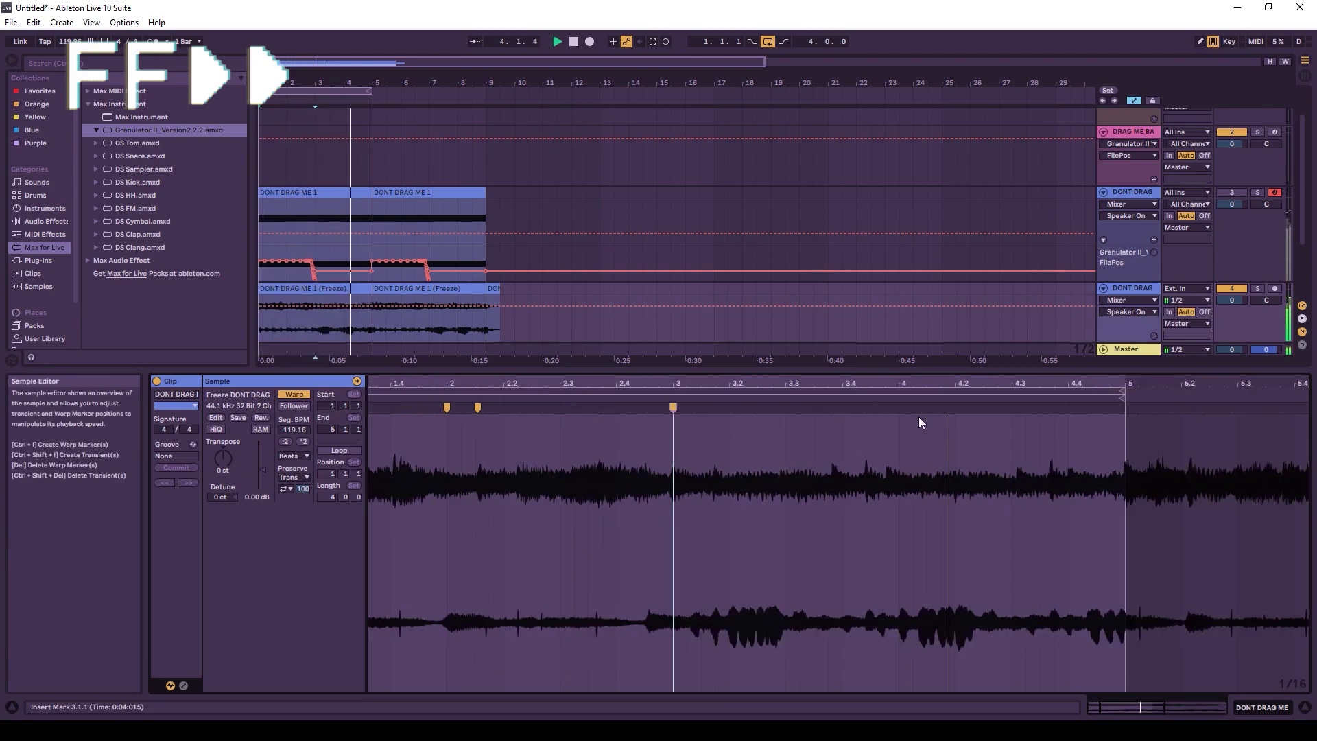
Add warp markers at bar 5 and across bar 4 of the flattened clip, and shift its late transients toward the grid
{"action": "double_click", "coordinate": [956, 409]}
{"action": "double_click", "coordinate": [1125, 409]}
{"action": "double_click", "coordinate": [1068, 409]}
{"action": "left_click_drag", "start_coordinate": [1017, 409], "coordinate": [1012, 409]}
{"action": "left_click_drag", "start_coordinate": [1048, 409], "coordinate": [1040, 409]}
{"action": "left_click_drag", "start_coordinate": [905, 408], "coordinate": [828, 409]}
{"action": "left_click", "coordinate": [729, 412]}
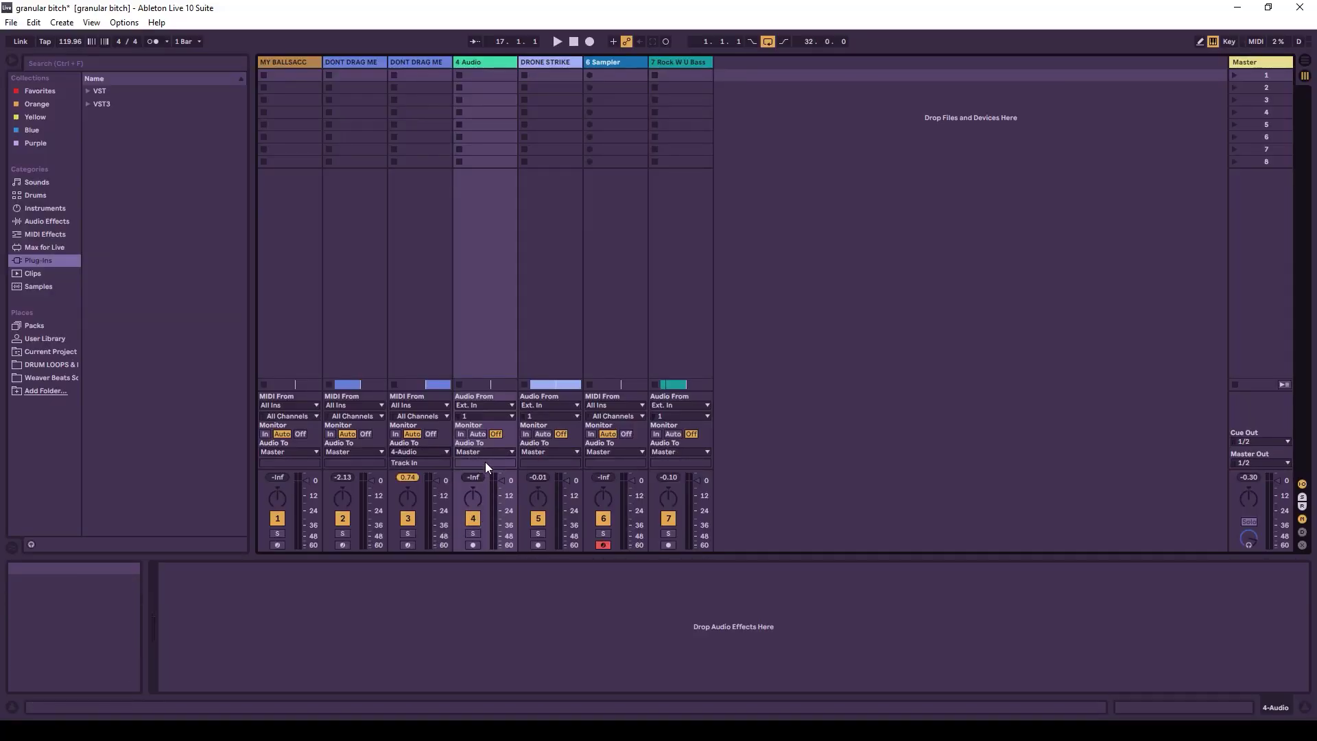
Set the 4-Audio track's monitoring to In to capture the routed DONT DRAG ME track, and dismiss the file error
{"action": "left_click", "coordinate": [461, 434]}
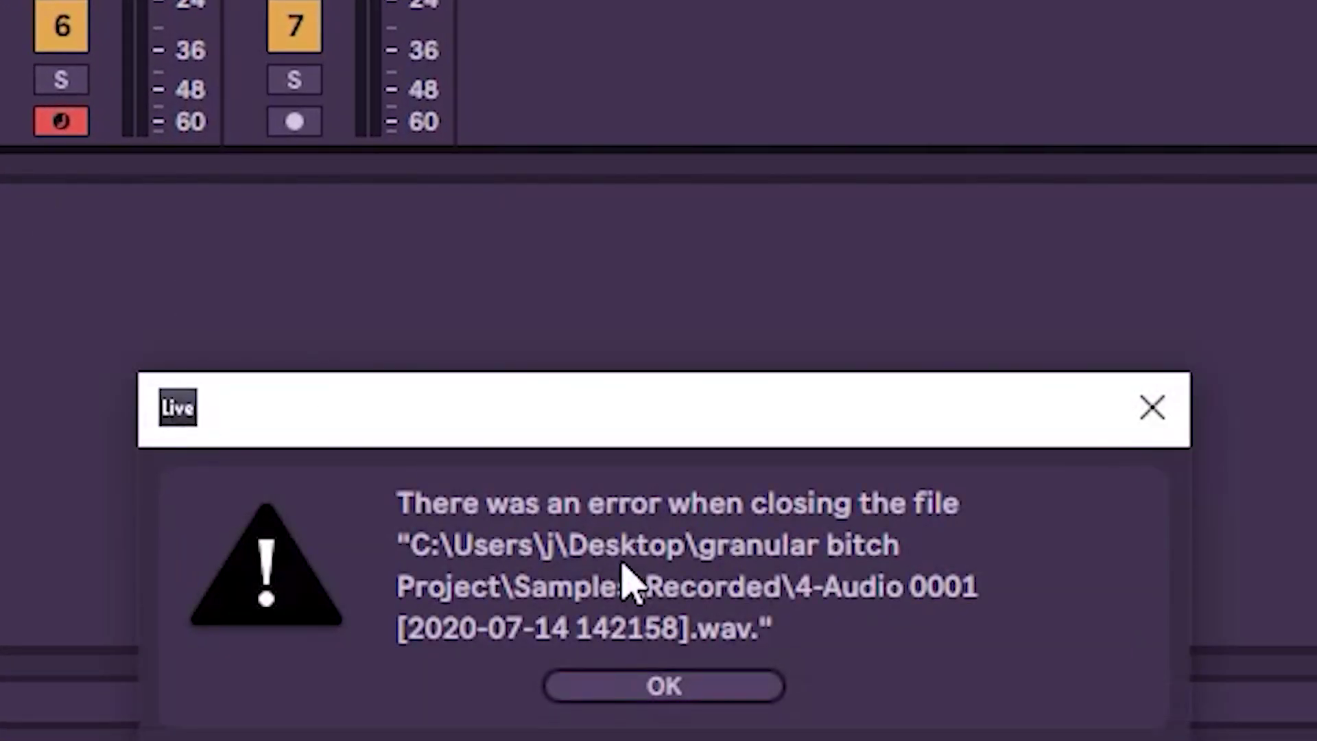
{"action": "left_click", "coordinate": [701, 688]}
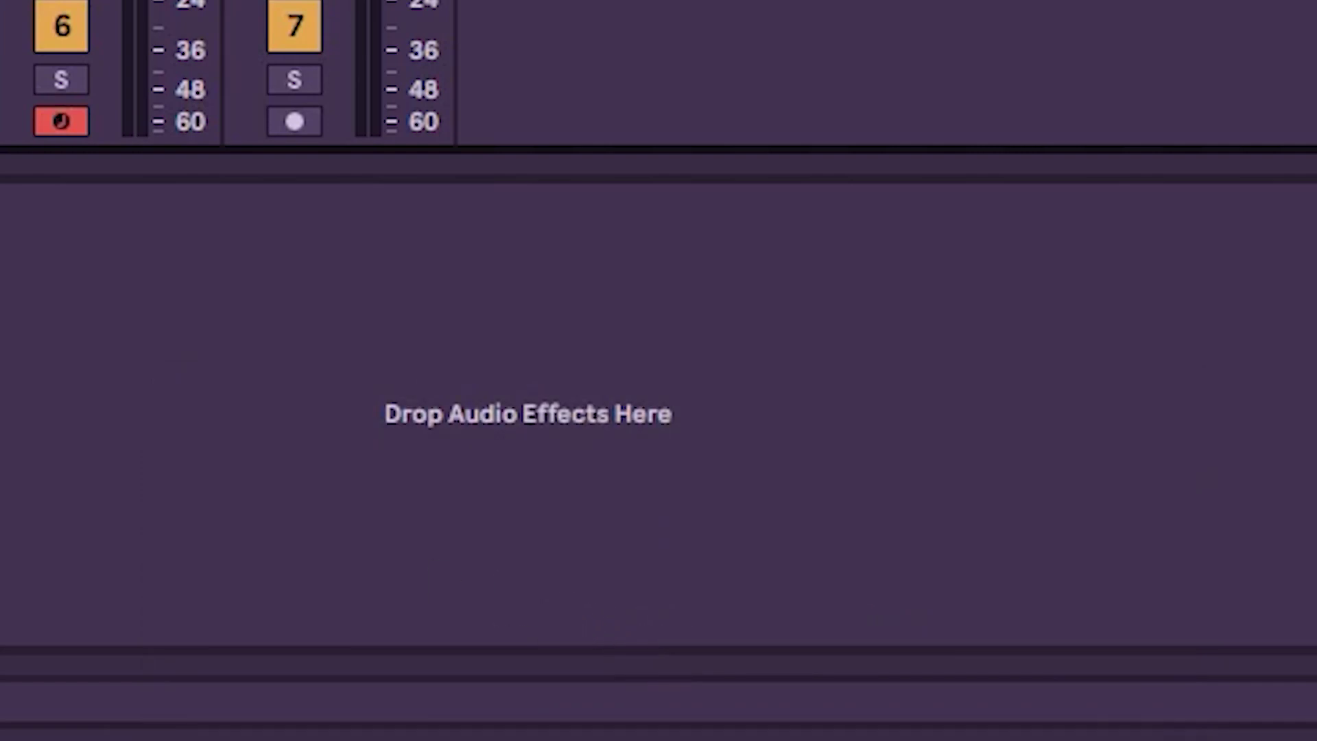
{"action": "left_click", "coordinate": [655, 688]}
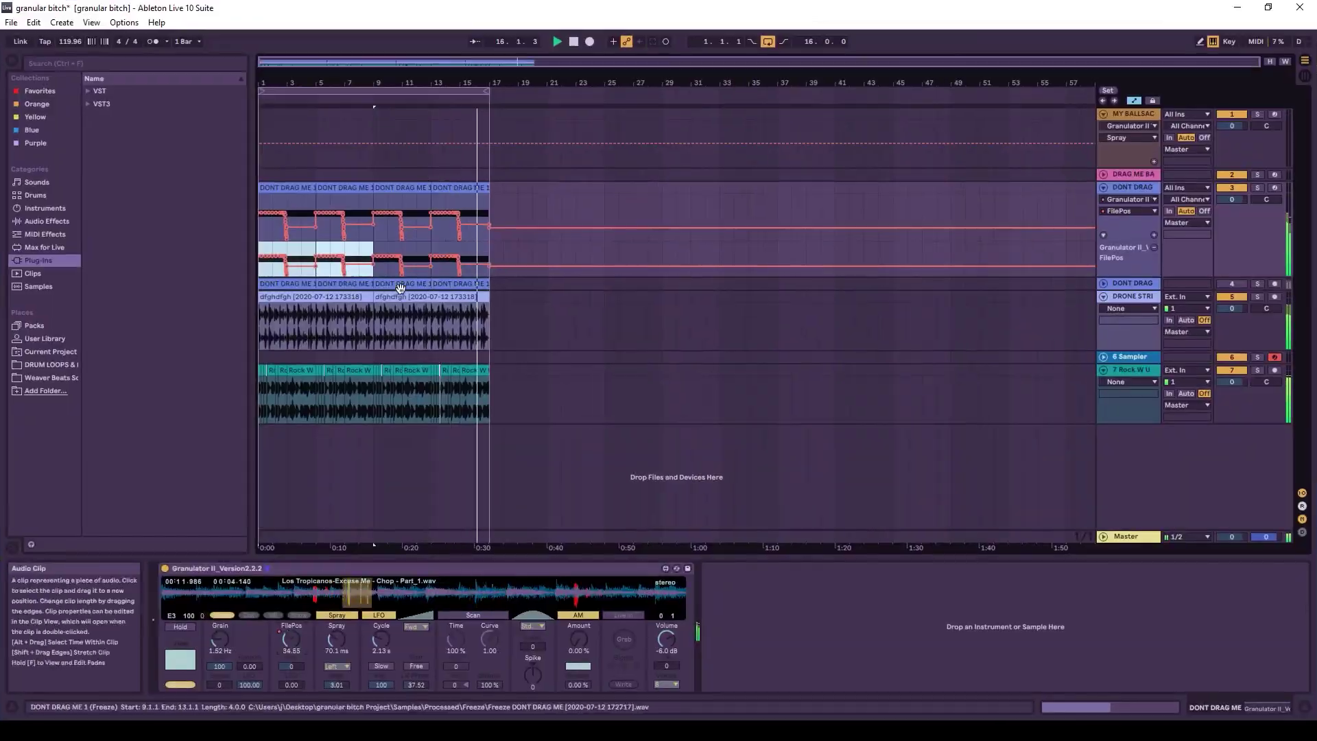
{"action": "left_click", "coordinate": [667, 684]}
{"action": "mouse_move", "coordinate": [579, 684]}
{"action": "left_mouse_down"}
{"action": "mouse_move", "coordinate": [579, 634]}
{"action": "mouse_move", "coordinate": [588, 693]}
{"action": "left_mouse_up"}
{"action": "left_click", "coordinate": [668, 680]}
{"action": "left_click", "coordinate": [416, 666]}
{"action": "left_click_drag", "start_coordinate": [415, 684], "coordinate": [414, 706]}
{"action": "left_click_drag", "start_coordinate": [381, 639], "coordinate": [381, 644]}
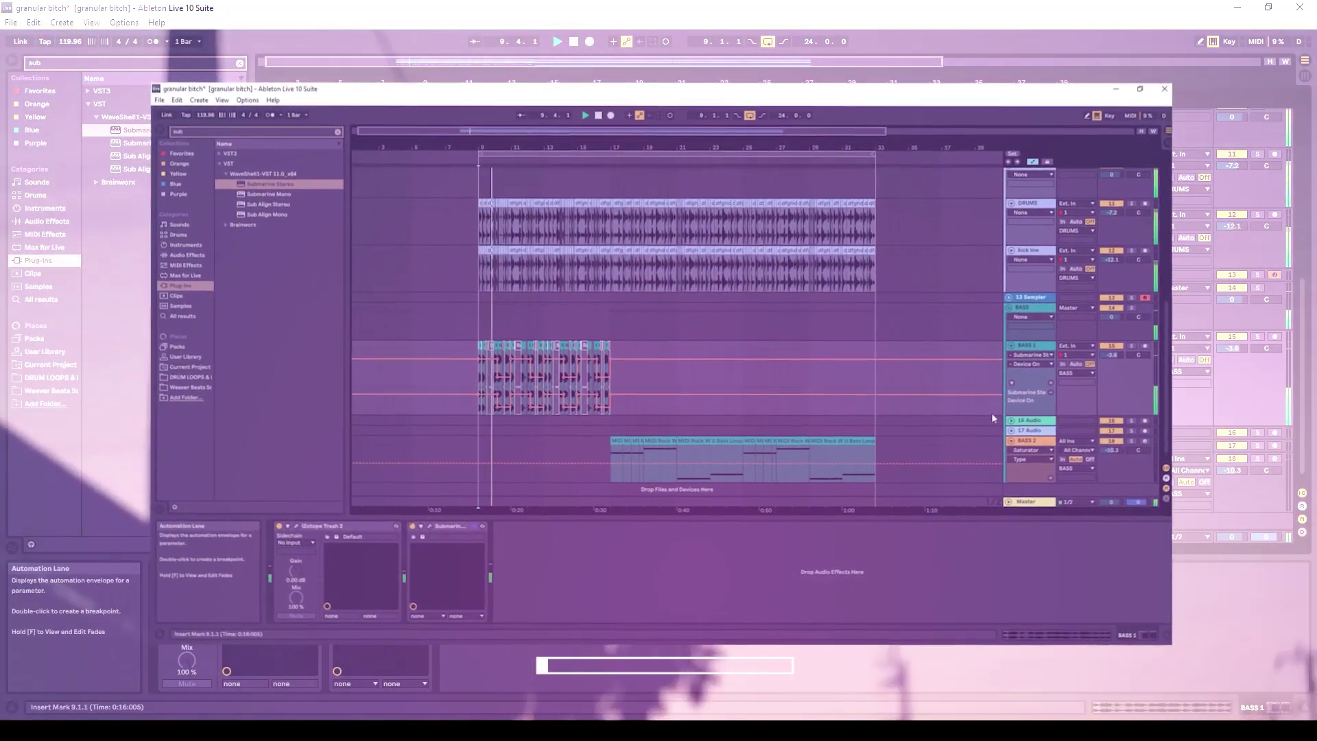
{"action": "mouse_move", "coordinate": [1306, 405]}
{"action": "left_mouse_down"}
{"action": "mouse_move", "coordinate": [1314, 214]}
{"action": "mouse_move", "coordinate": [1314, 420]}
{"action": "left_mouse_up"}
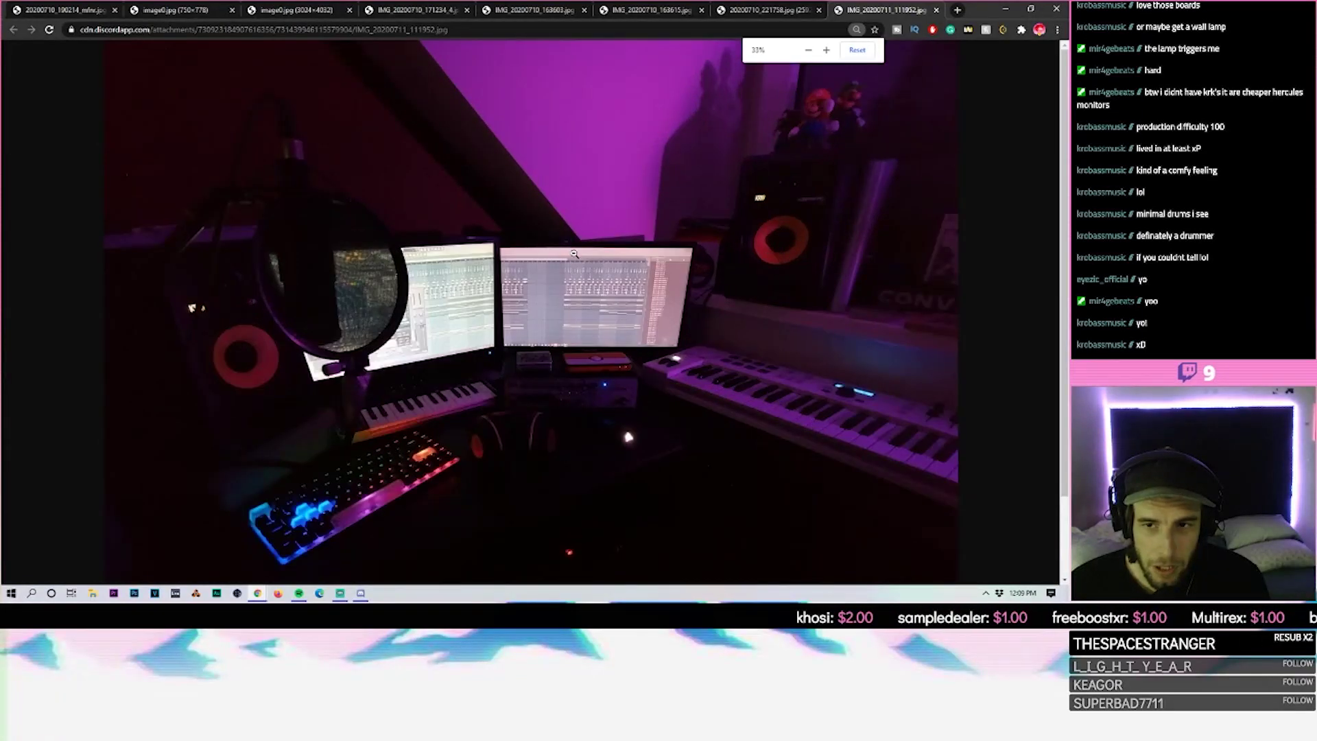
Examine the desk setup in the studio photo IMG_20200711_111952.jpg in the web browser, both overall and in detail
{"action": "scroll", "coordinate": [561, 295], "scroll_direction": "down", "scroll_amount": 2}
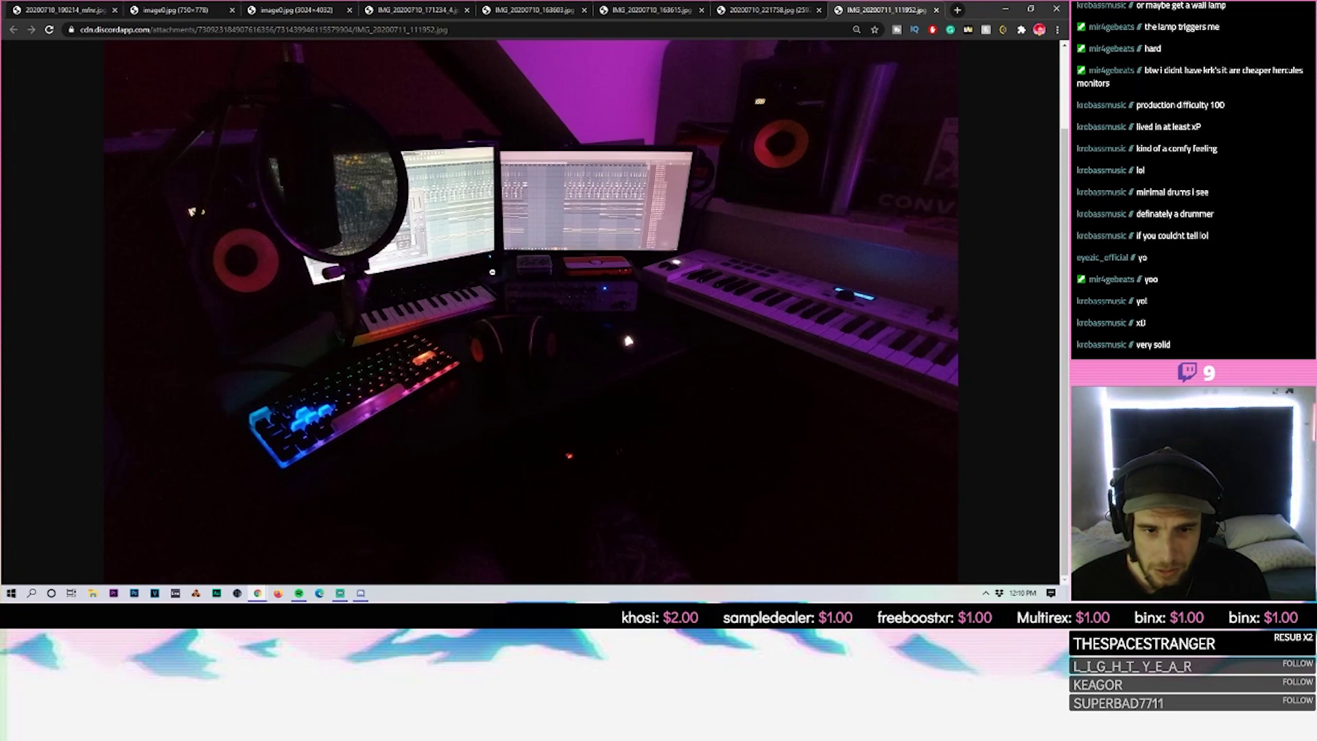
{"action": "scroll", "coordinate": [510, 347], "scroll_direction": "down", "scroll_amount": 1}
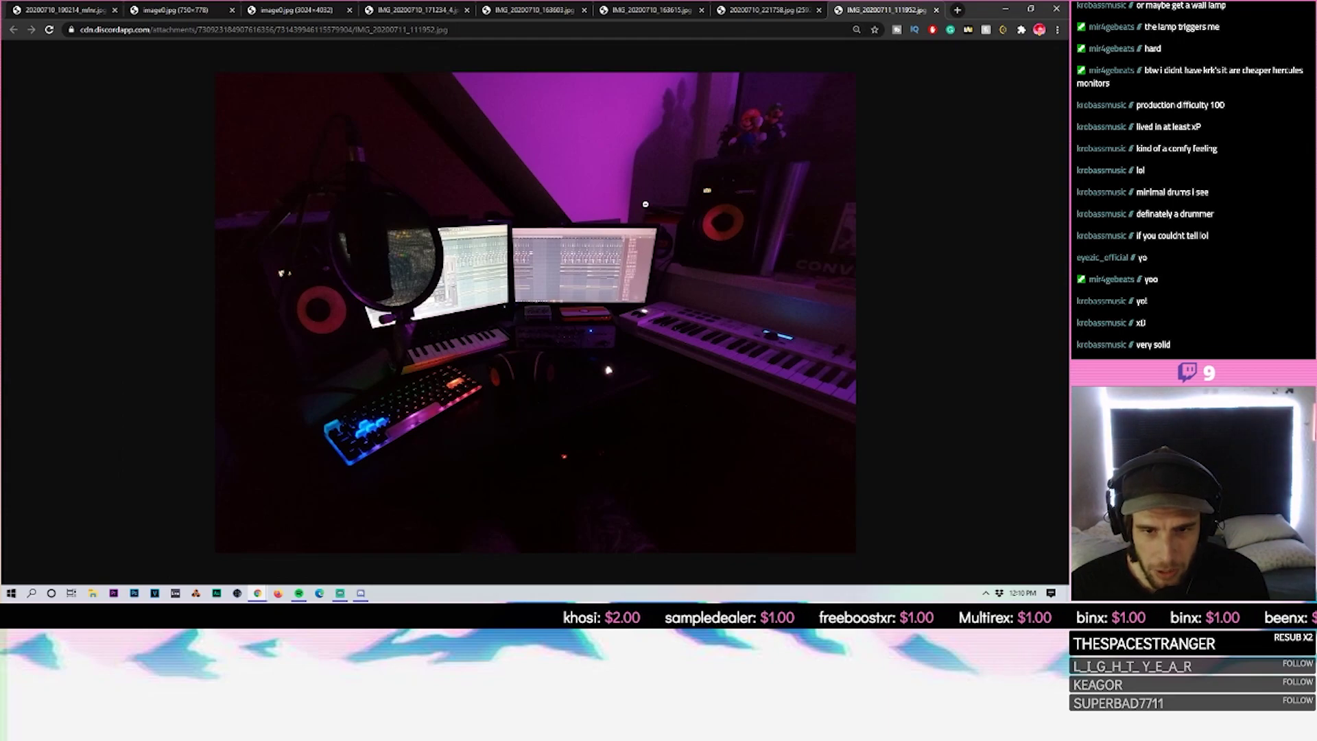
{"action": "scroll", "coordinate": [598, 456], "scroll_direction": "up", "scroll_amount": 2}
{"action": "scroll", "coordinate": [598, 456], "scroll_direction": "down", "scroll_amount": 2}
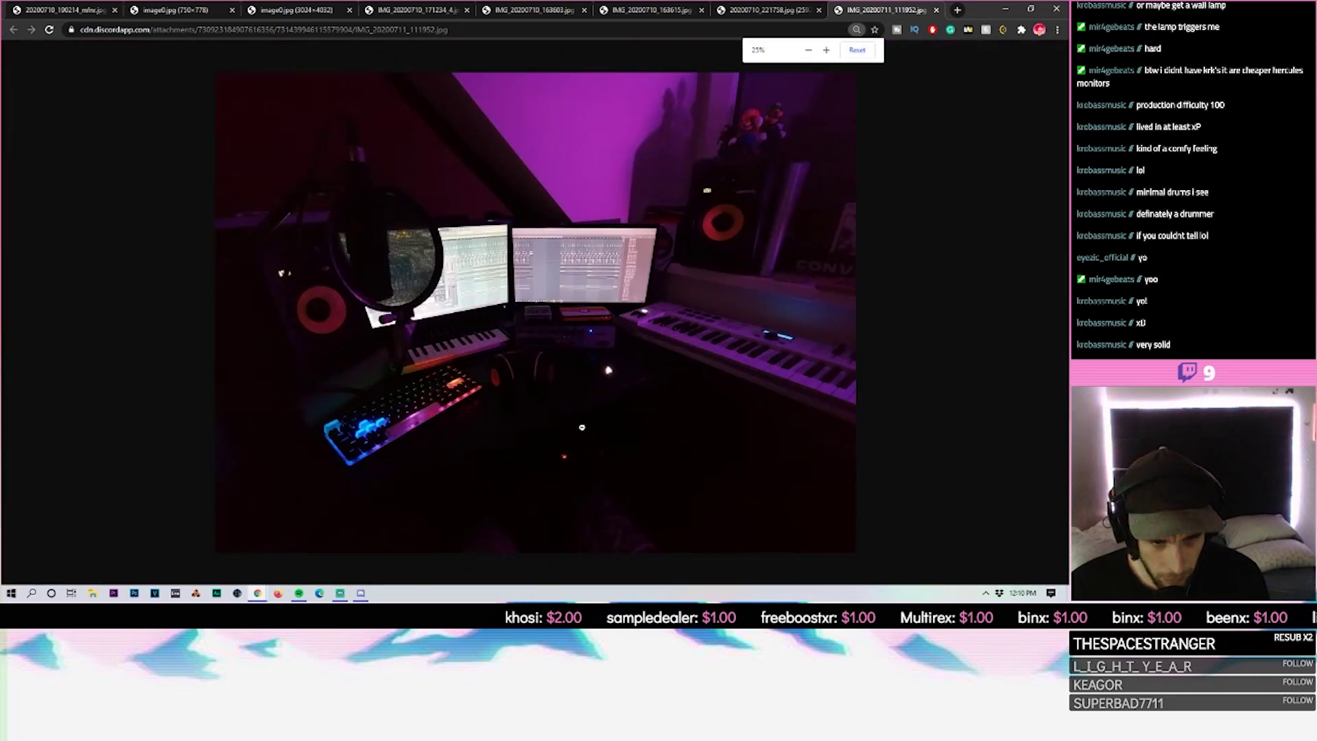
{"action": "scroll", "coordinate": [598, 456], "scroll_direction": "up", "scroll_amount": 2}
{"action": "scroll", "coordinate": [618, 420], "scroll_direction": "down", "scroll_amount": 1}
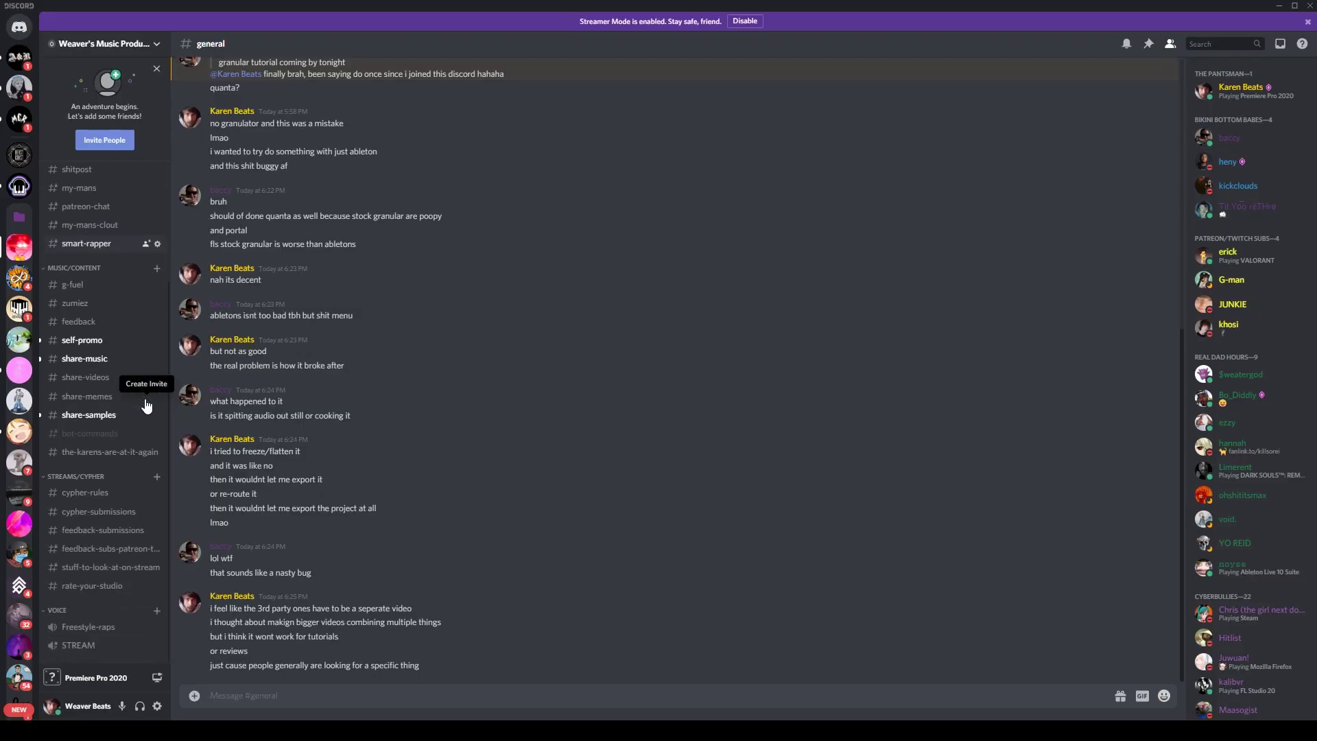
Switch to Discord, open the rate-your-studio channel and send the message "post here"
{"action": "left_click", "coordinate": [118, 587]}
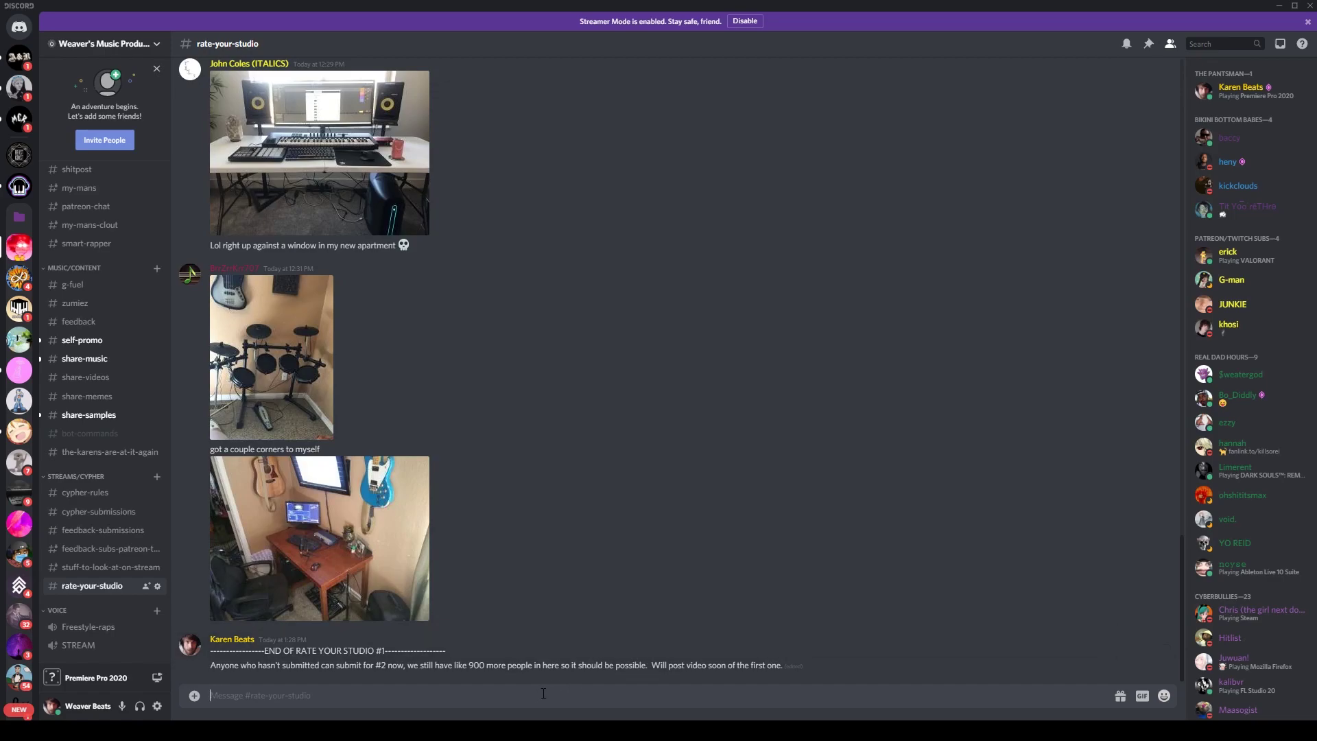
{"action": "key", "text": "Return"}
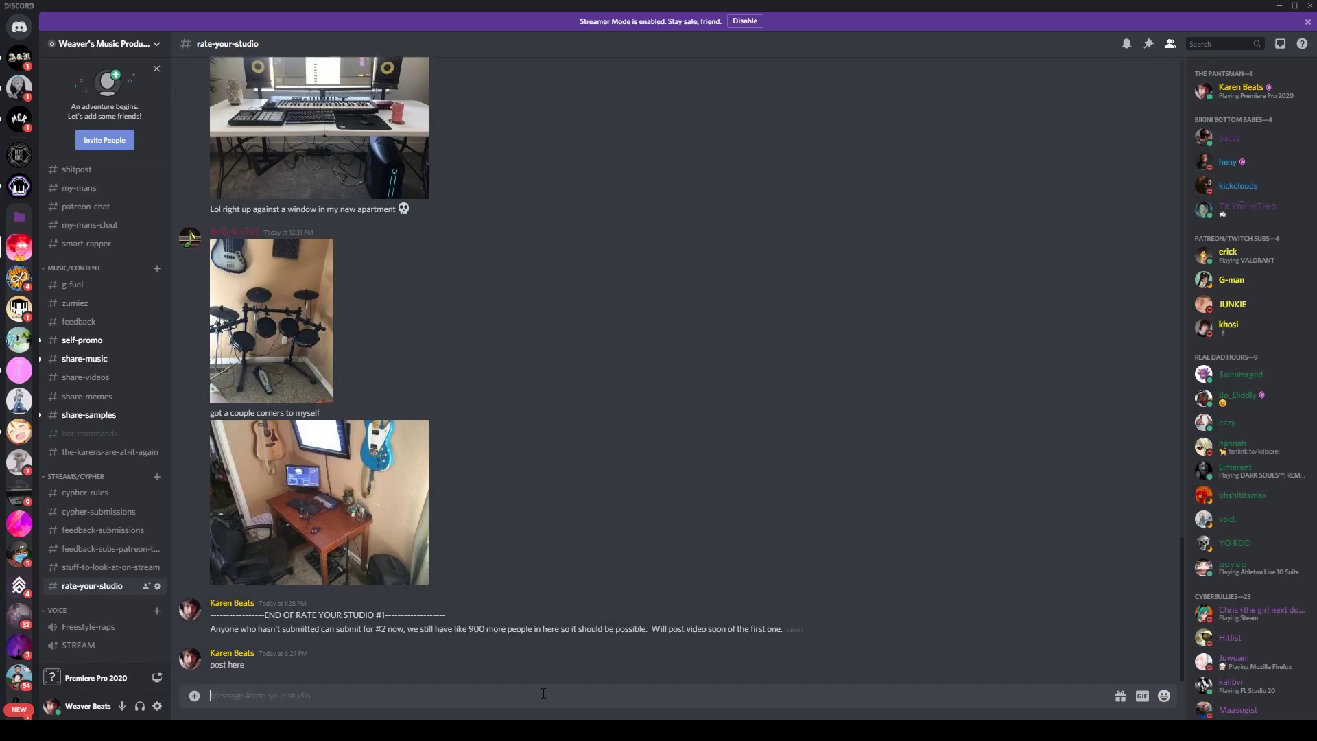